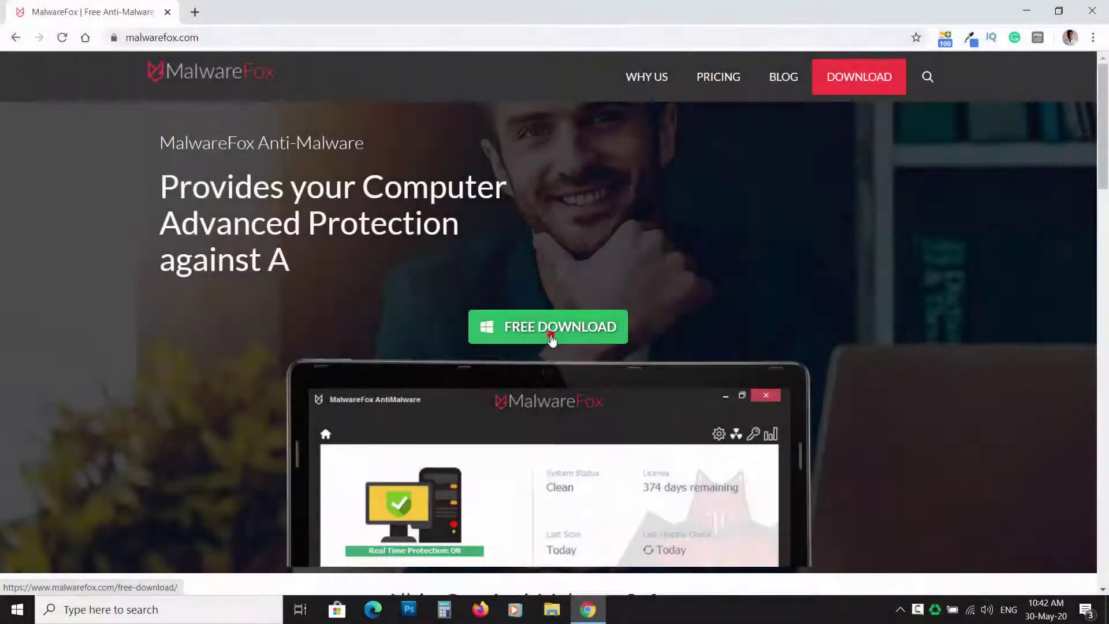
Download MalwareFox.exe from the free-download page and install it through the setup wizard
left_click(551, 339)
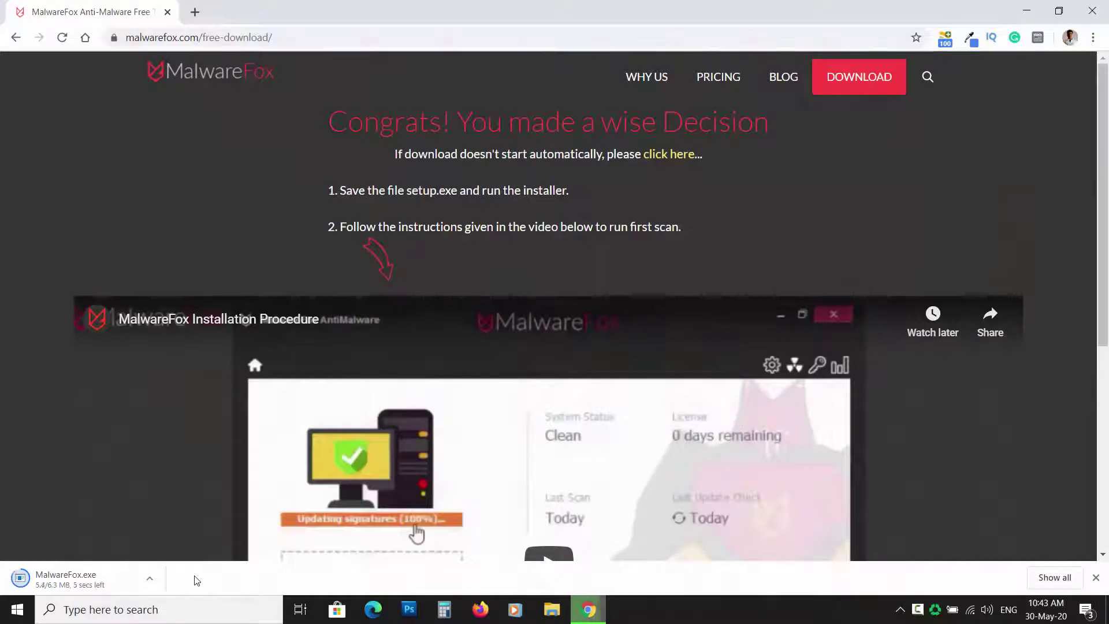
left_click(87, 578)
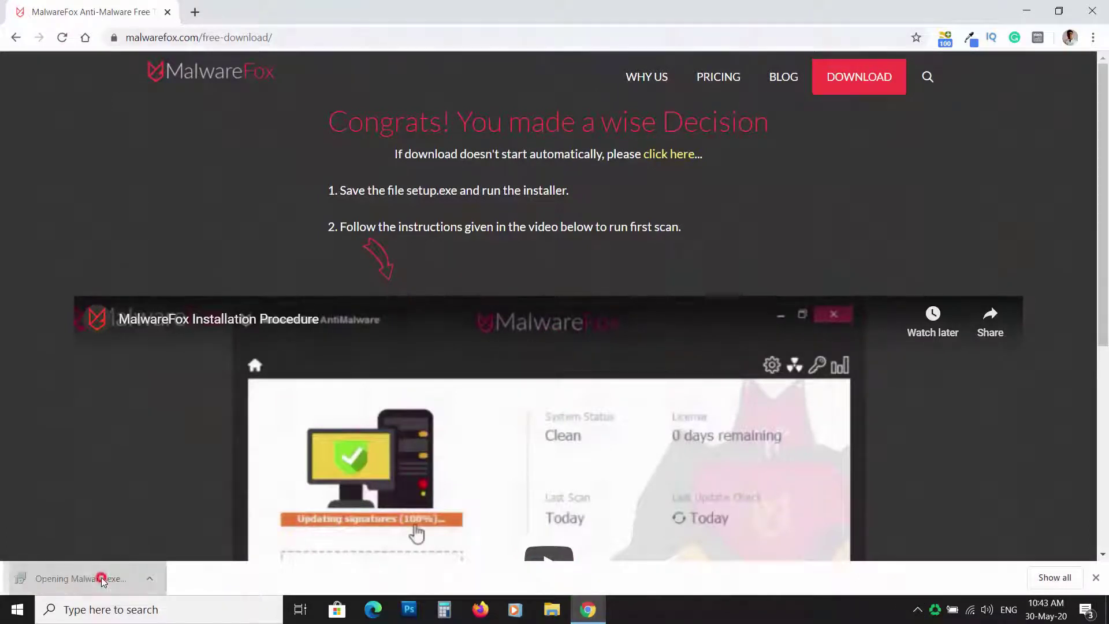
left_click(566, 334)
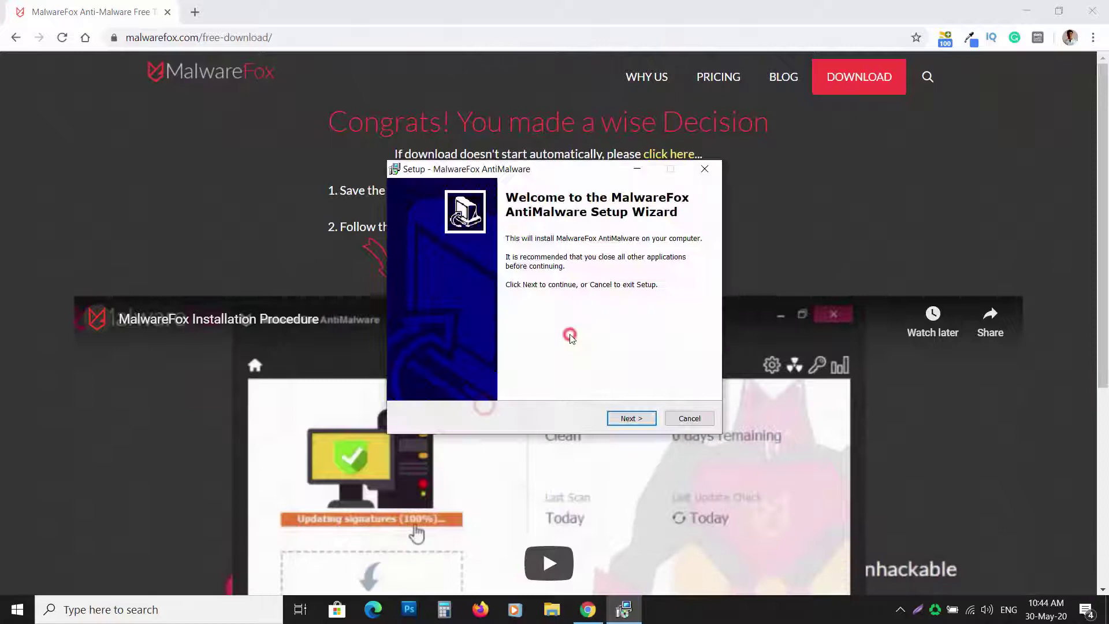
left_click(629, 417)
left_click(638, 416)
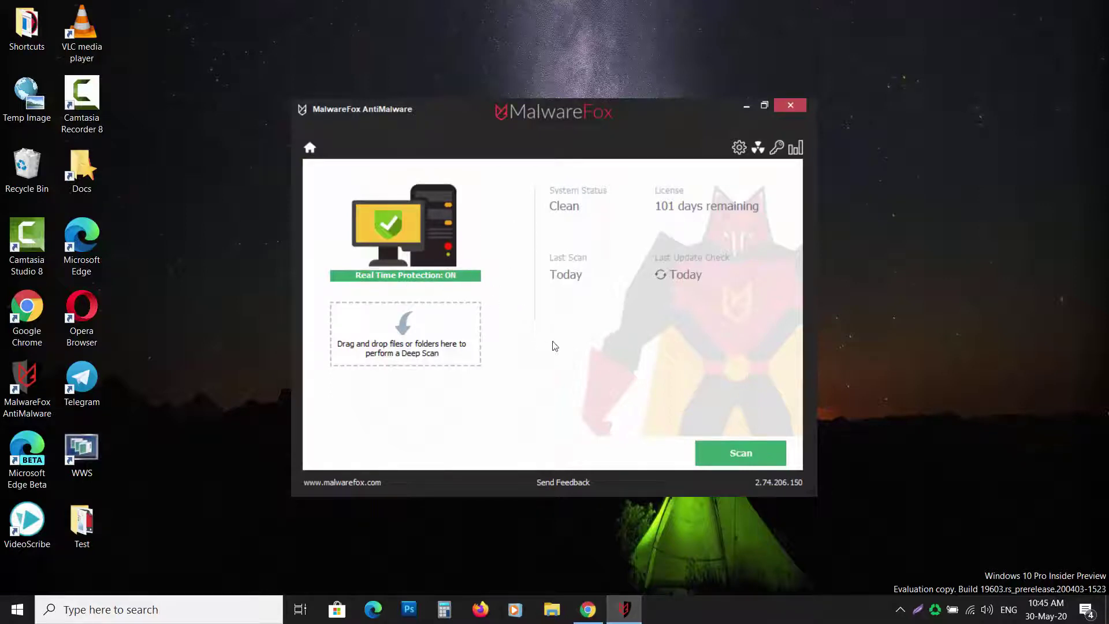
Run a MalwareFox system scan and clean the 3 detected threats, including CalendarSpark
left_click(745, 453)
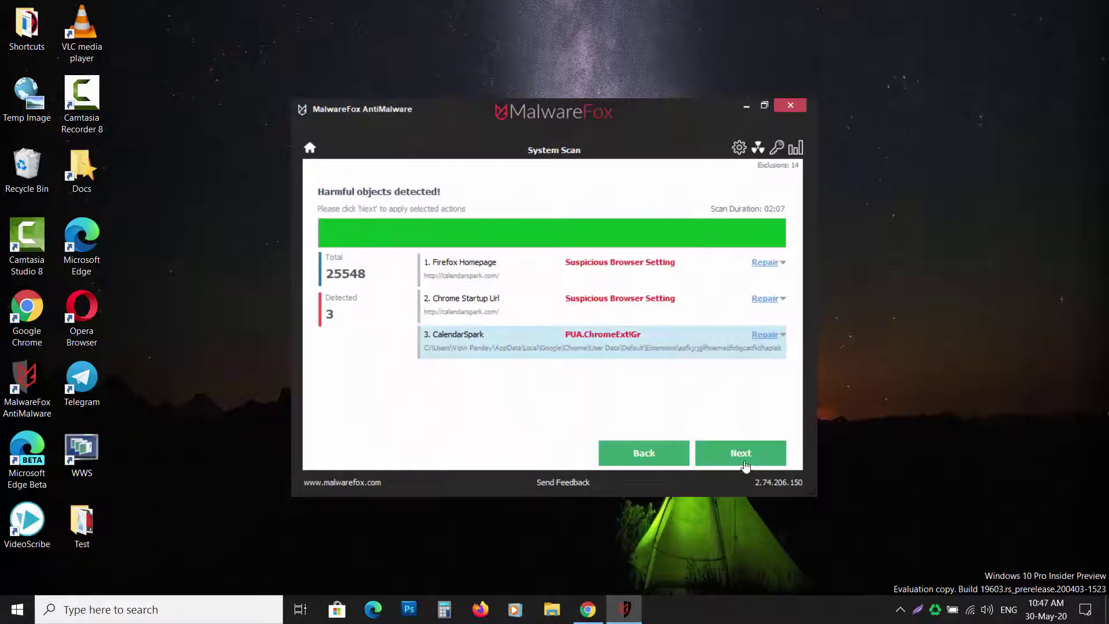
left_click(745, 453)
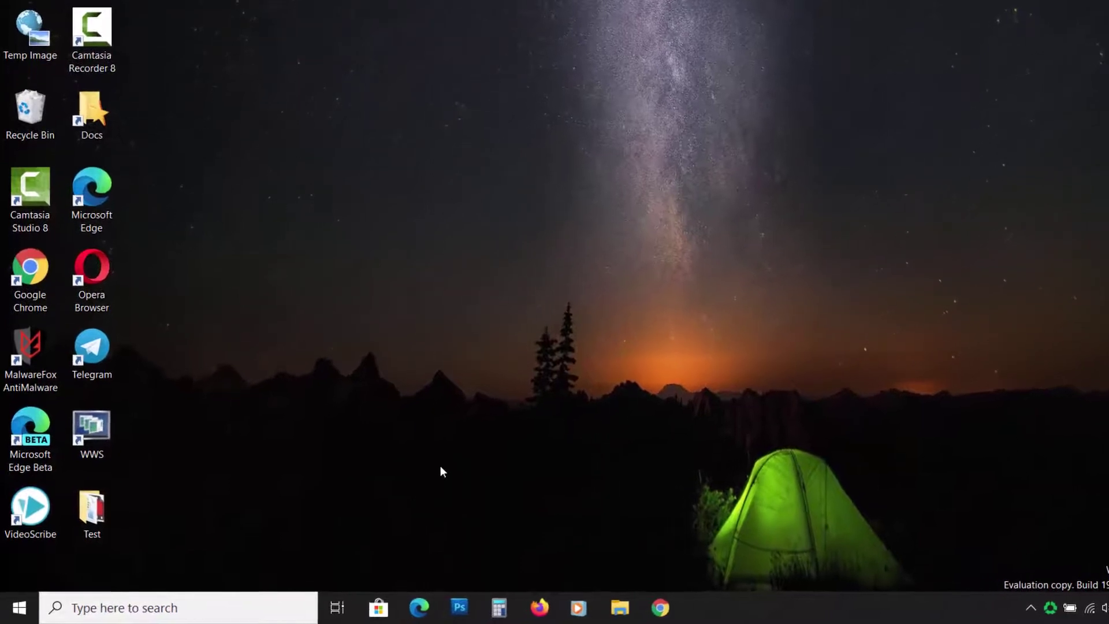
Find Control Panel through Windows search and show the list of installed programs
left_click(230, 604)
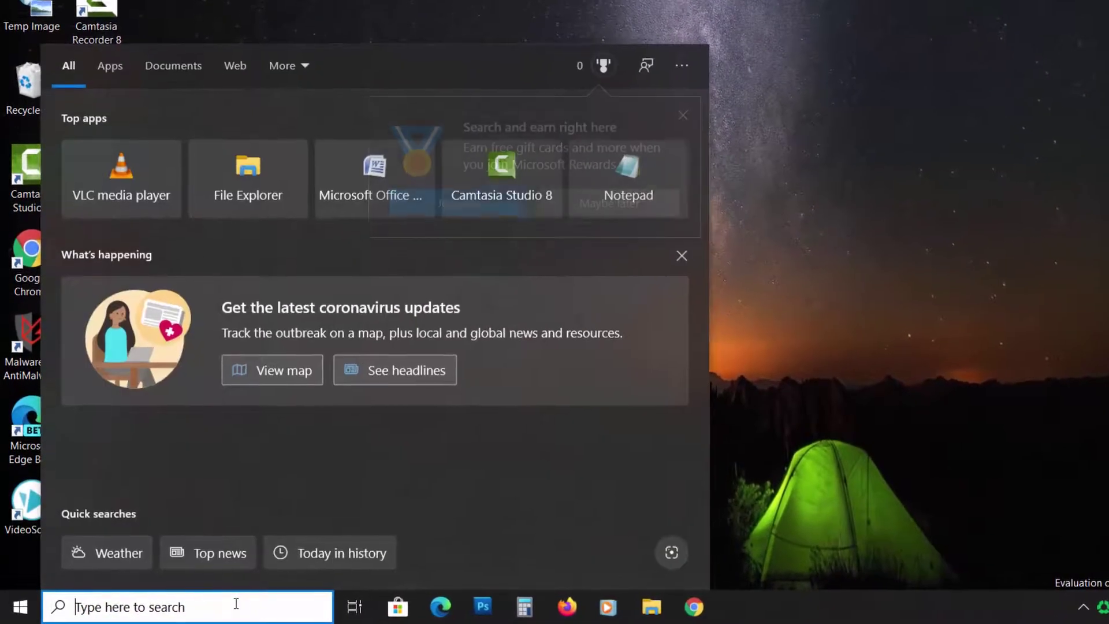
type("control panel")
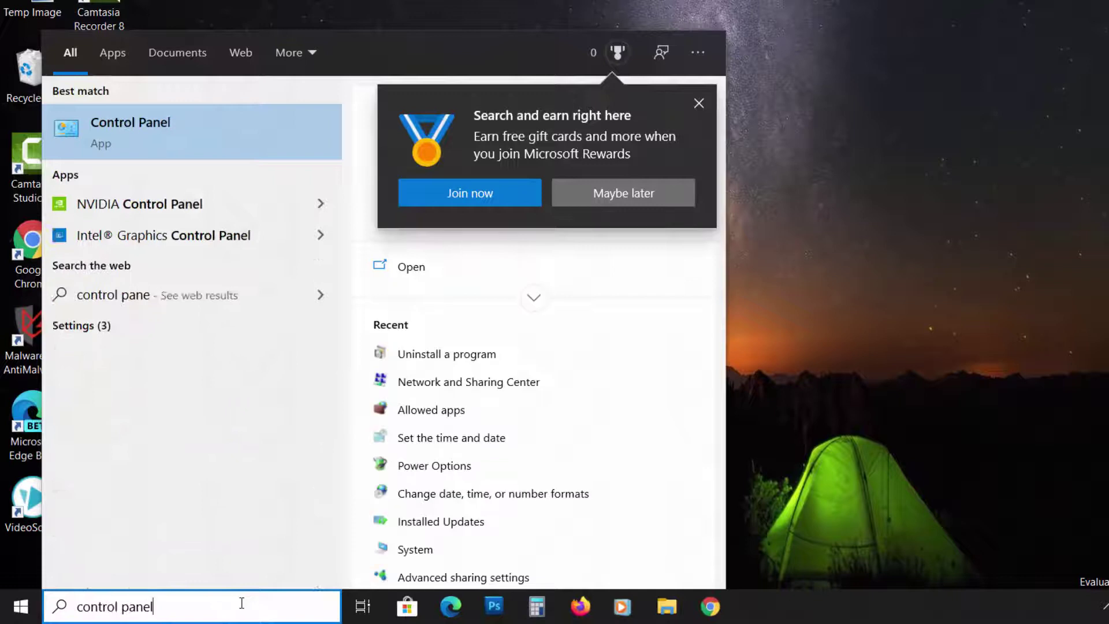
left_click(699, 103)
left_click(171, 136)
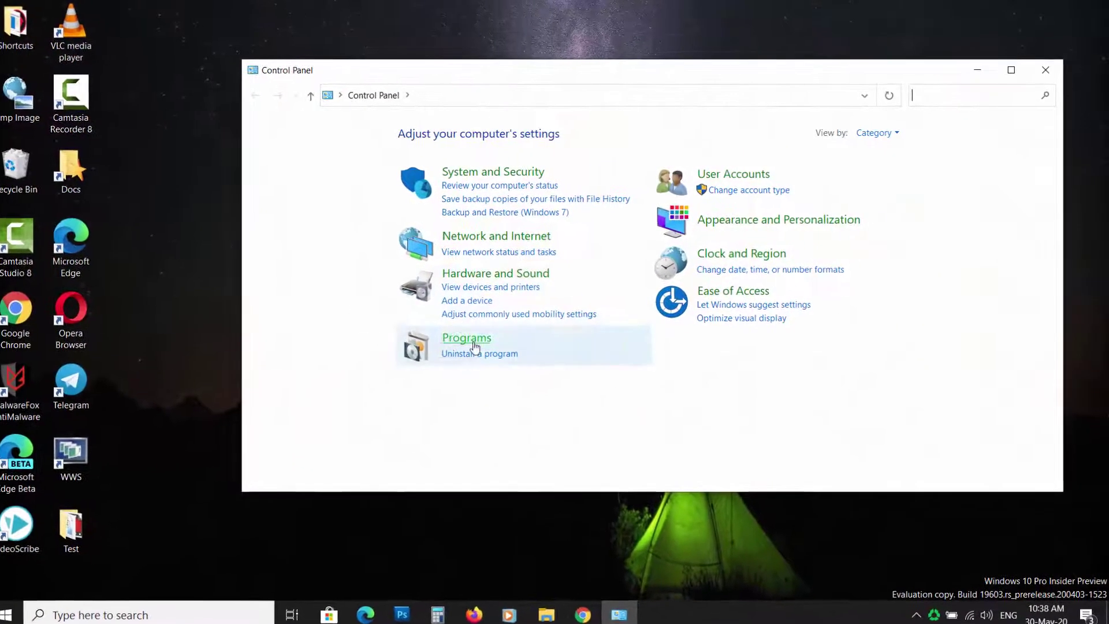
left_click(483, 353)
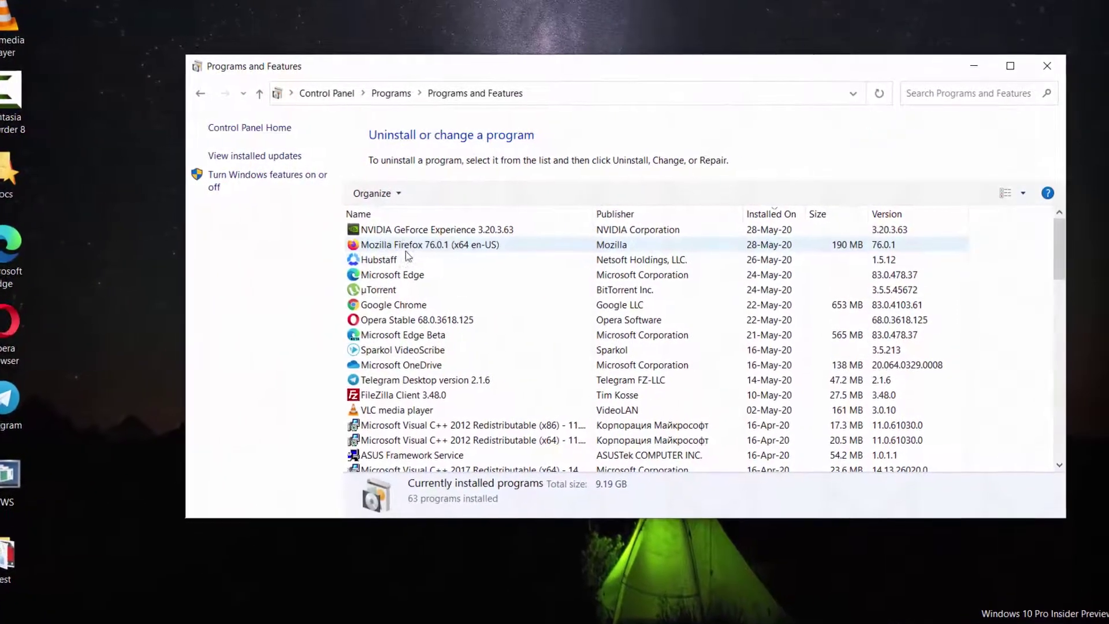
Uninstall Remo ONE 1.0.0, approving the permission and removal prompts
scroll(410, 347, "down", 1)
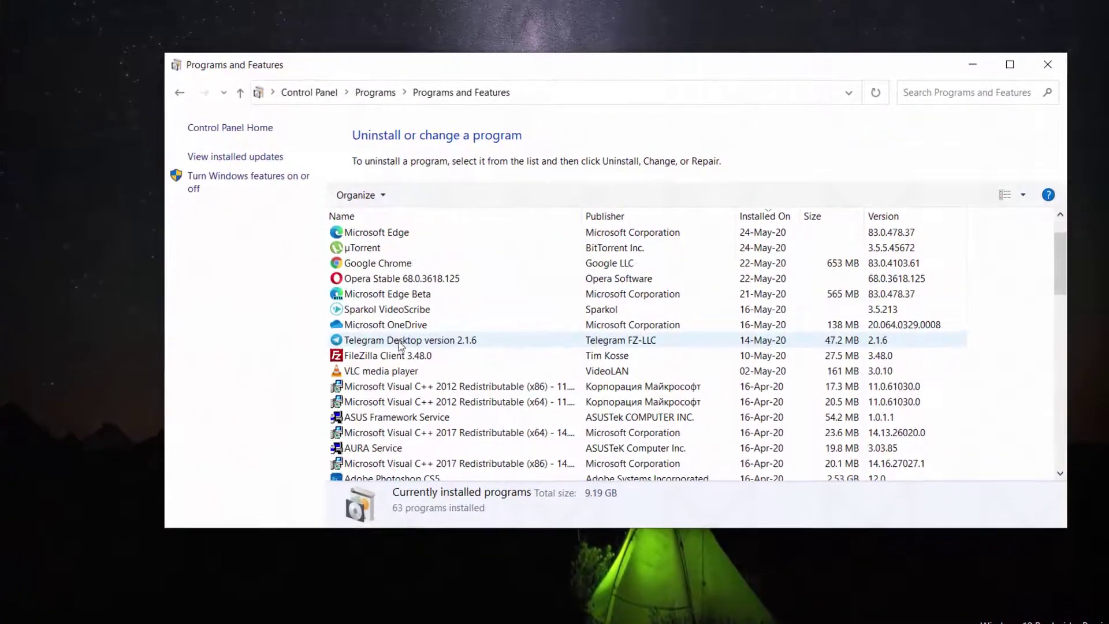
scroll(400, 344, "down", 4)
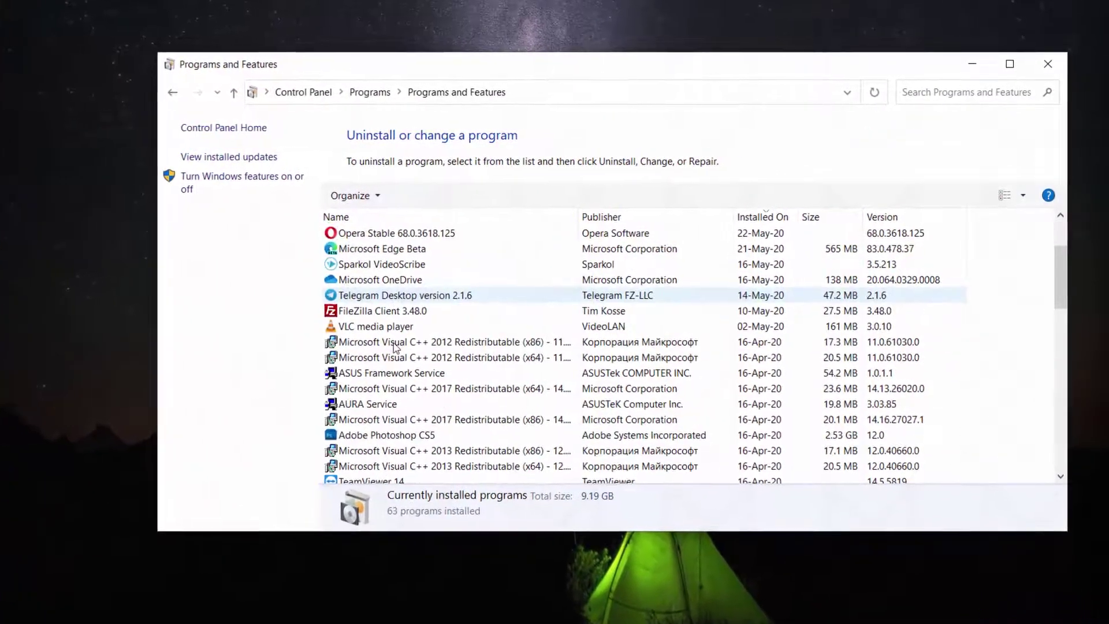
scroll(368, 375, "down", 5)
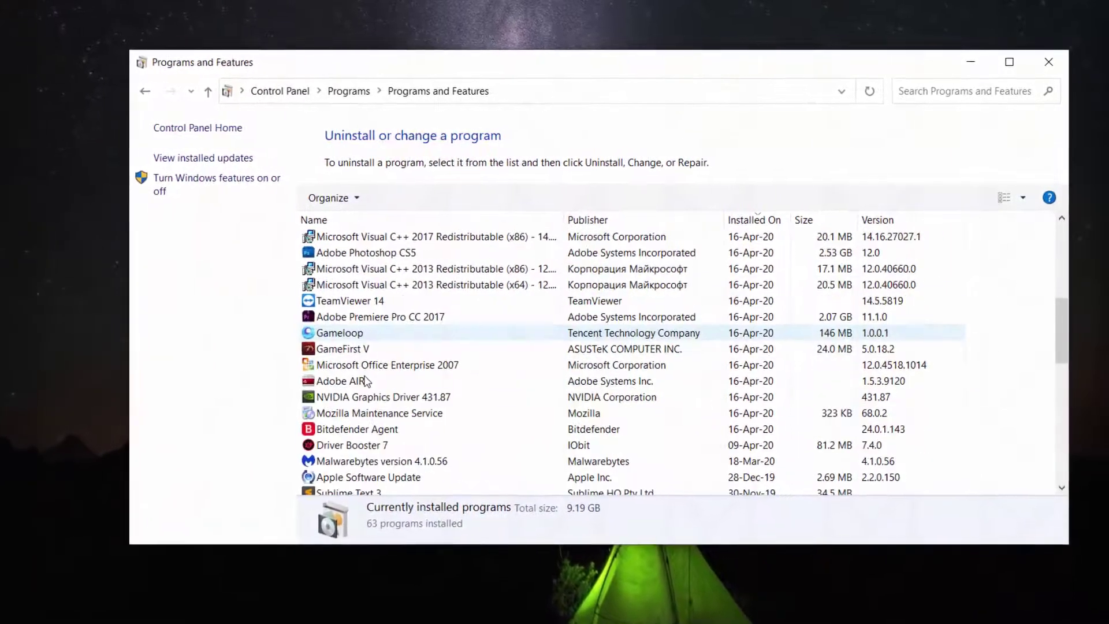
left_click(359, 385)
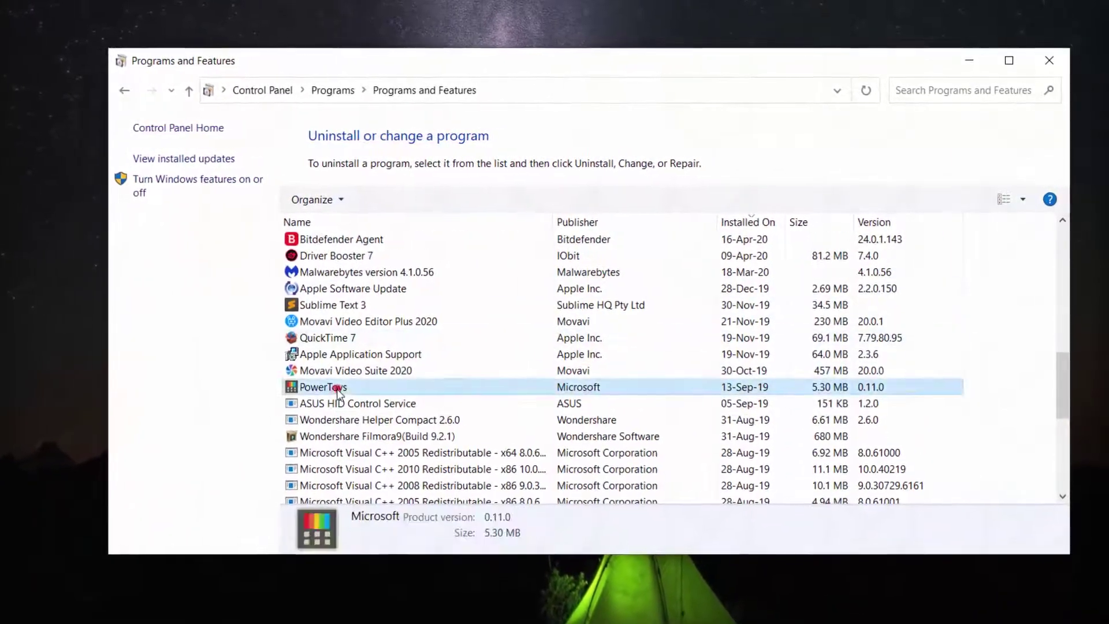
scroll(340, 393, "down", 3)
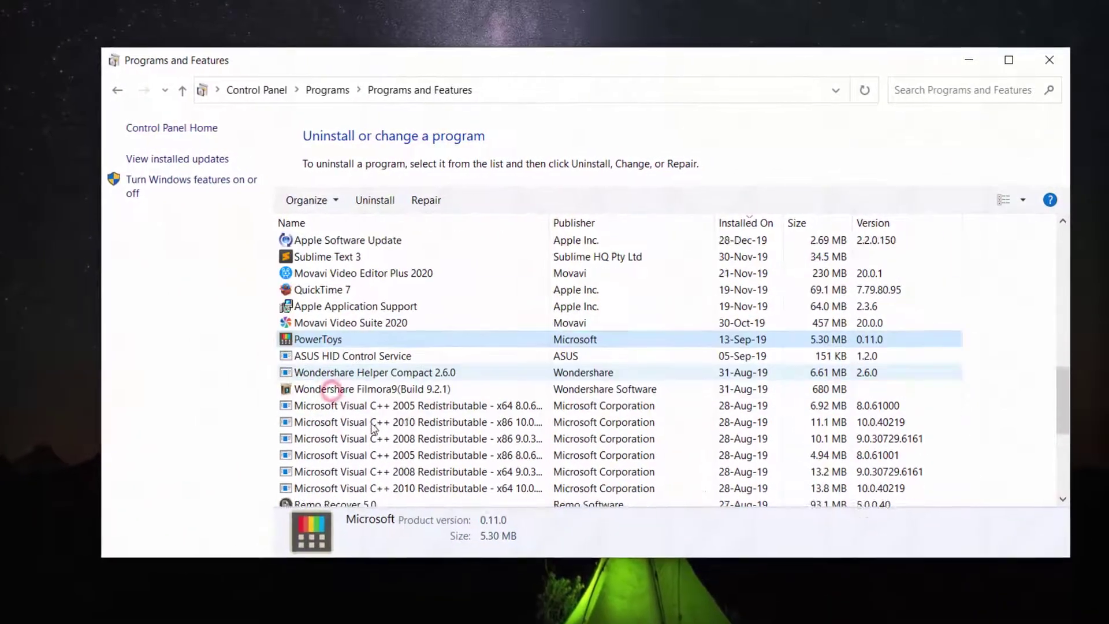
left_click(331, 403)
left_click(342, 419)
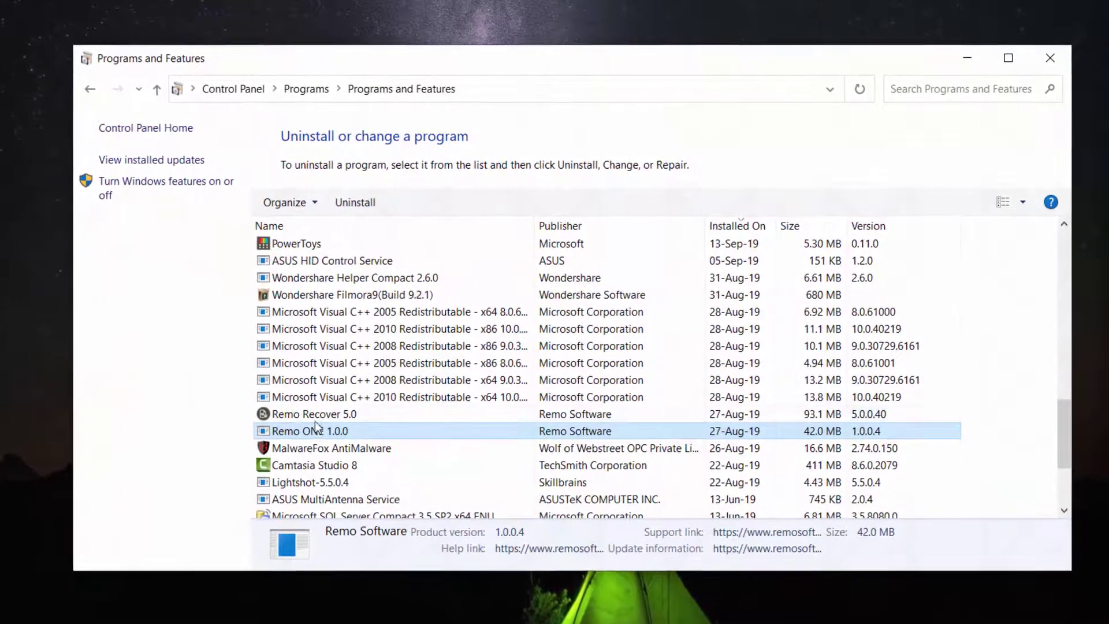
scroll(387, 450, "down", 1)
scroll(381, 464, "up", 1)
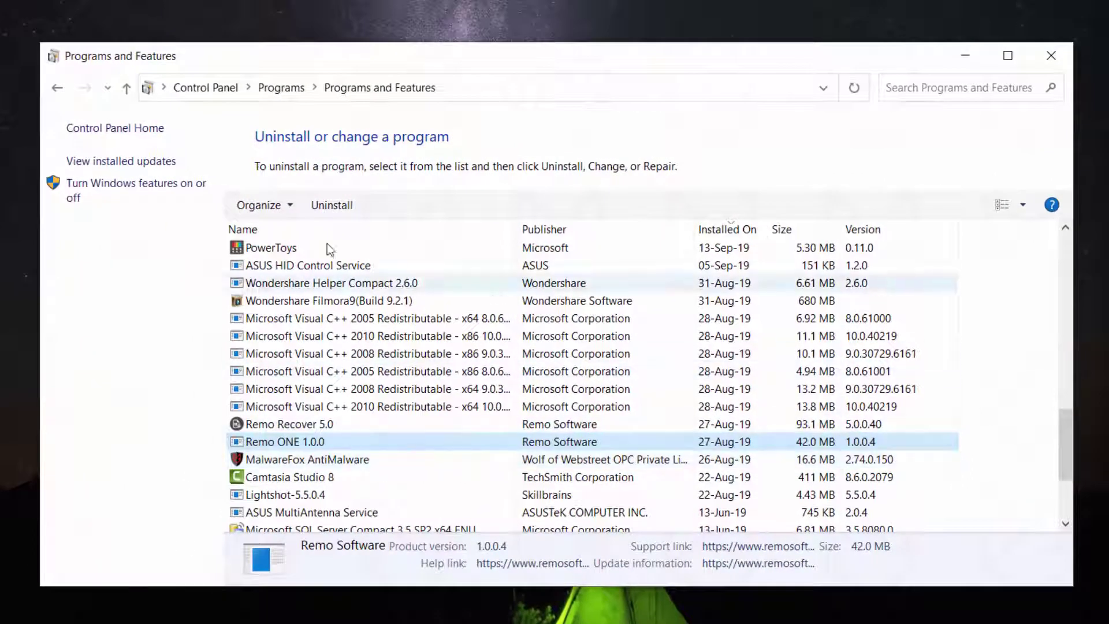
left_click(334, 206)
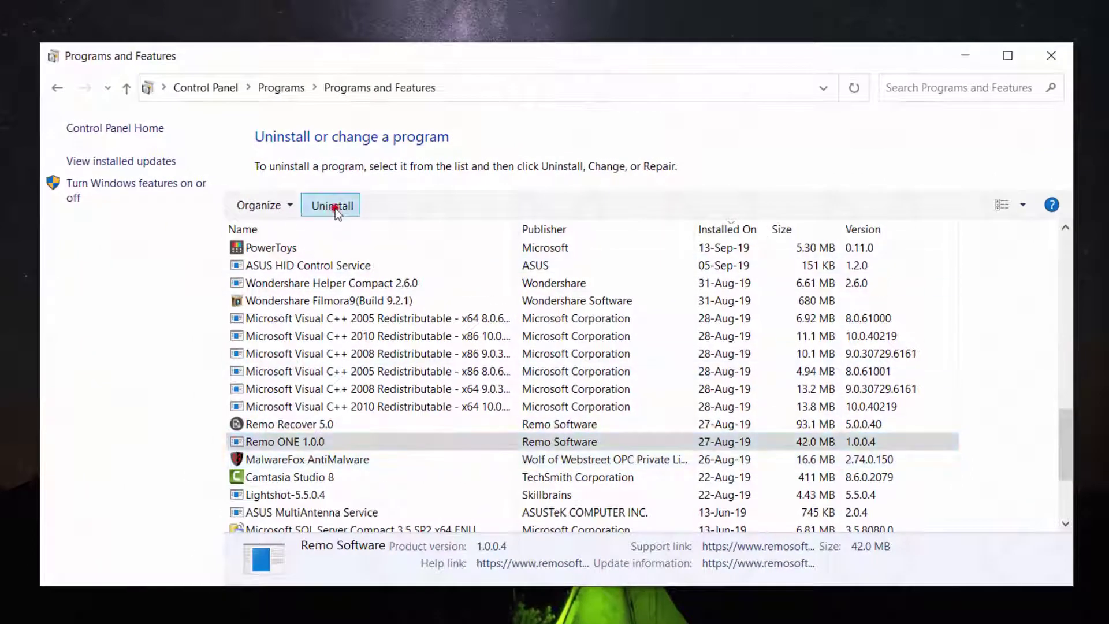
left_click(464, 454)
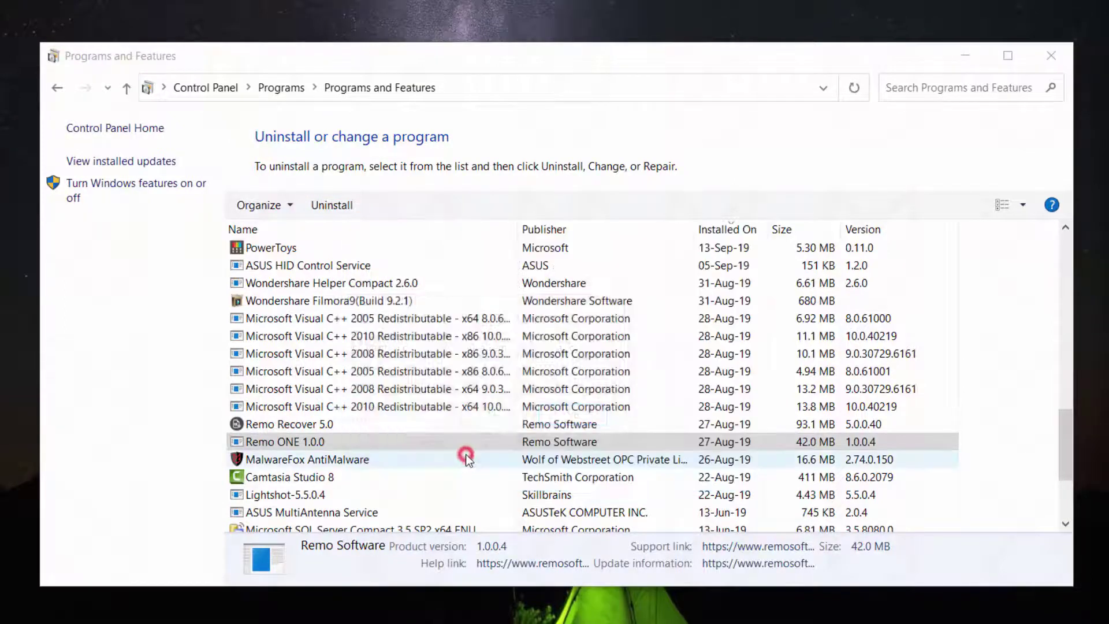
left_click(503, 415)
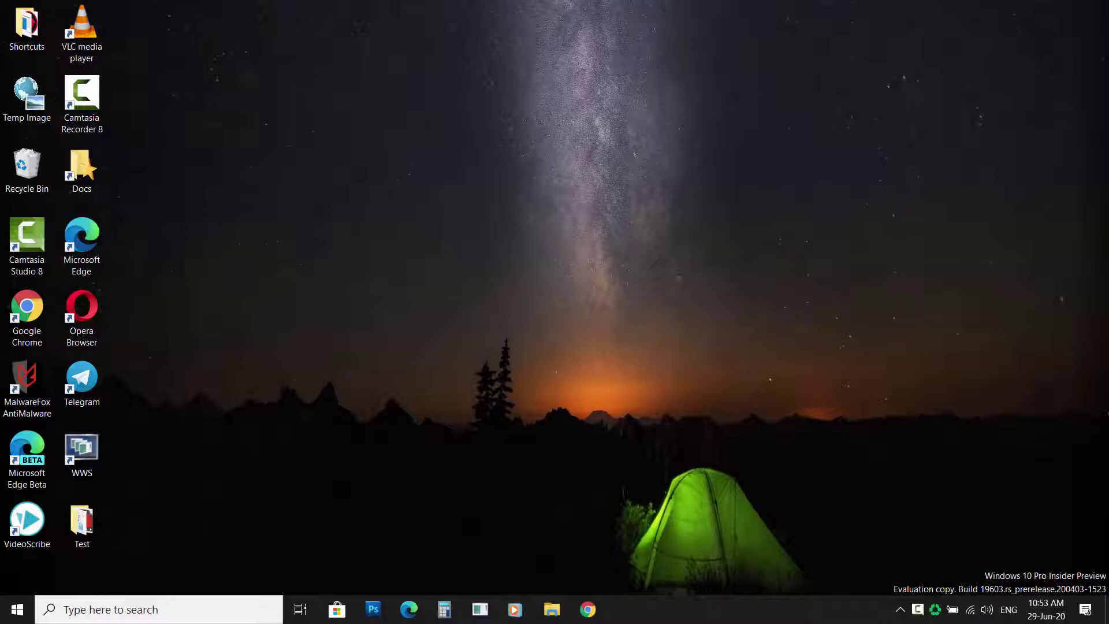
Open the %temp% folder from the Run dialog and centre its window
key("super+r")
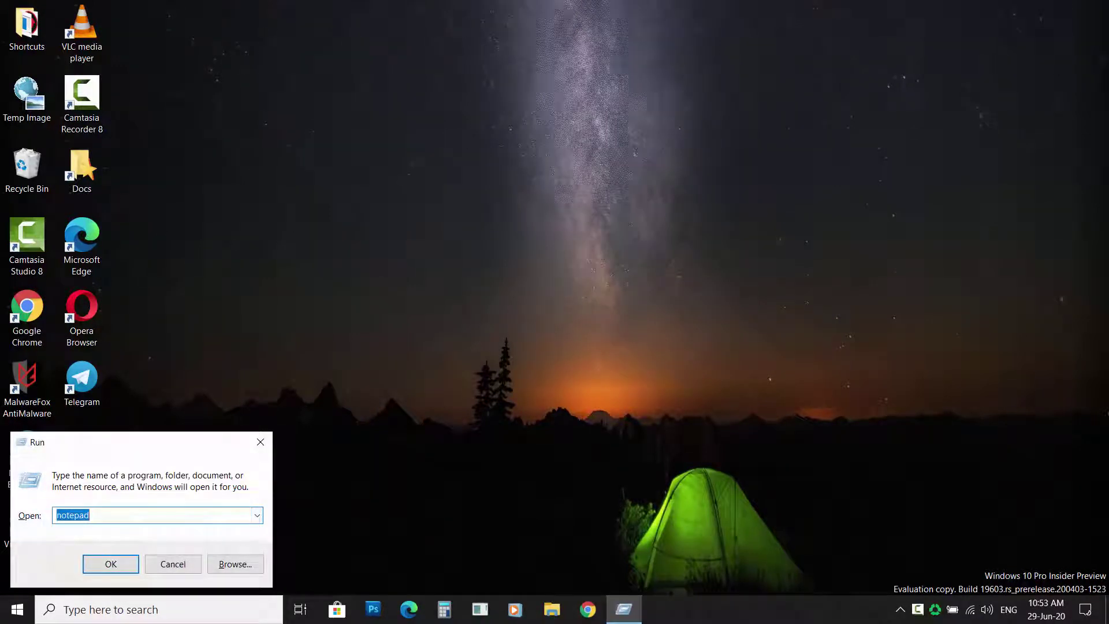
type("%temp")
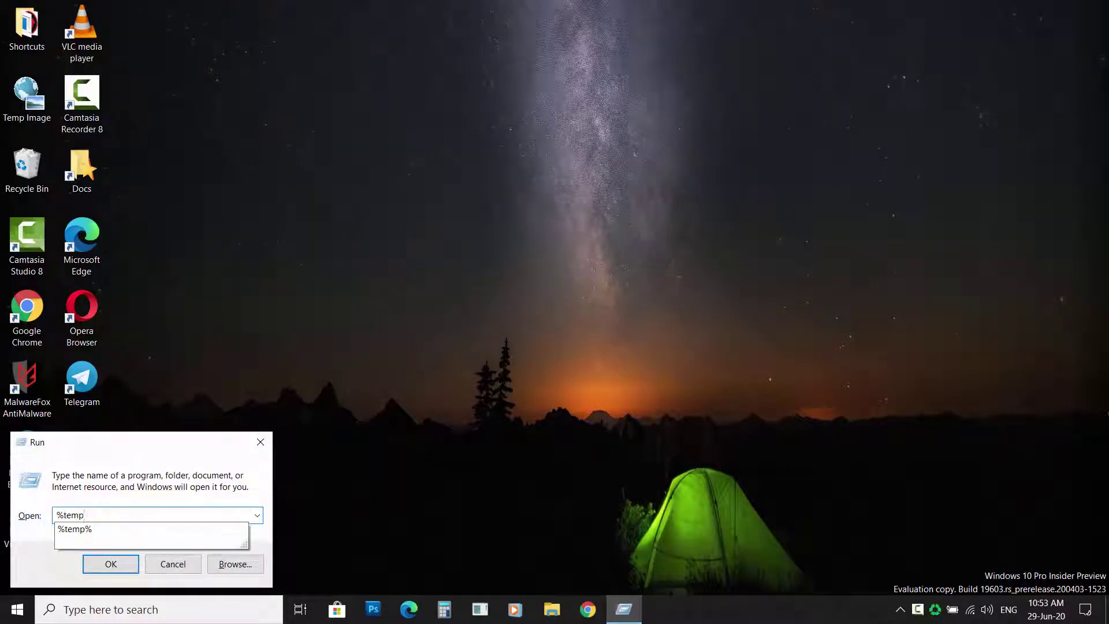
type("%")
key("Return")
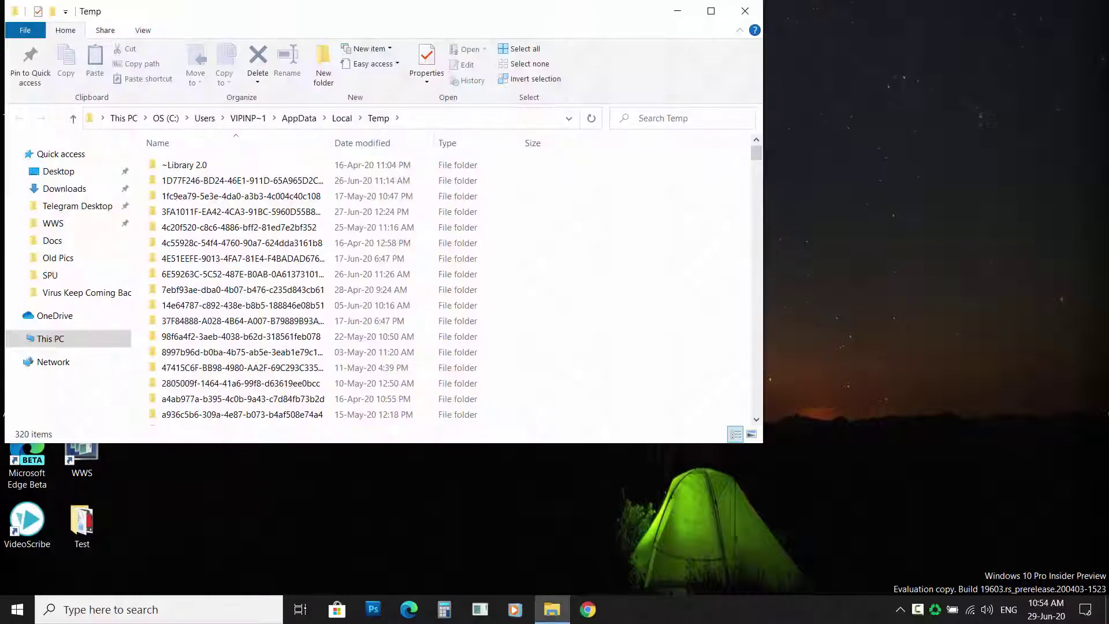
left_click_drag(375, 14, 551, 57)
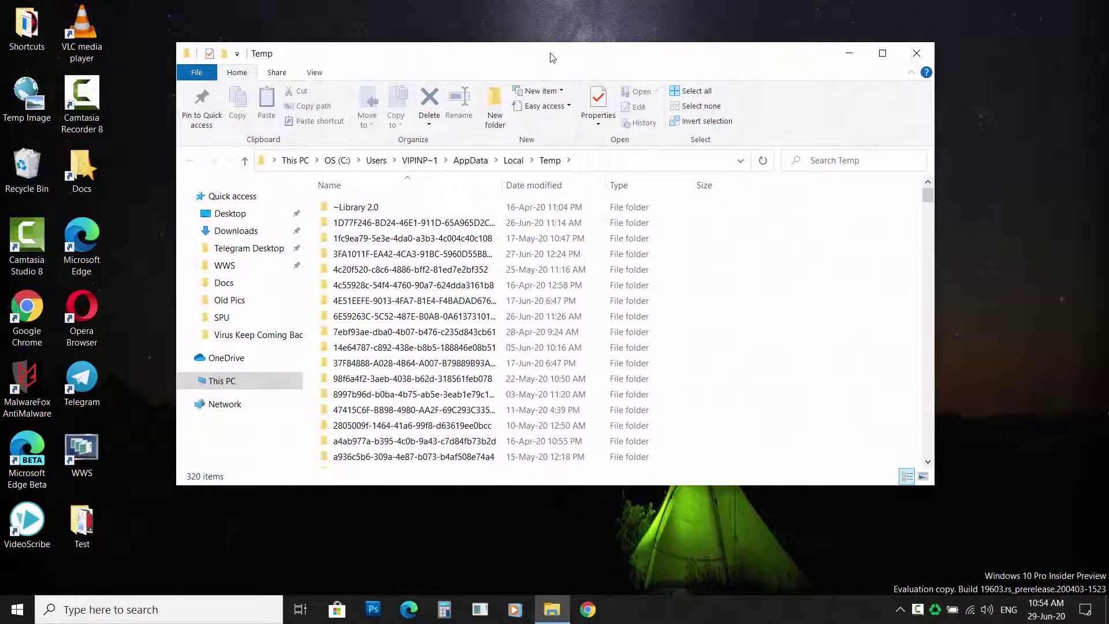
Permanently delete all 320 Temp items, continuing past protected folders and skipping in-use files
key("6")
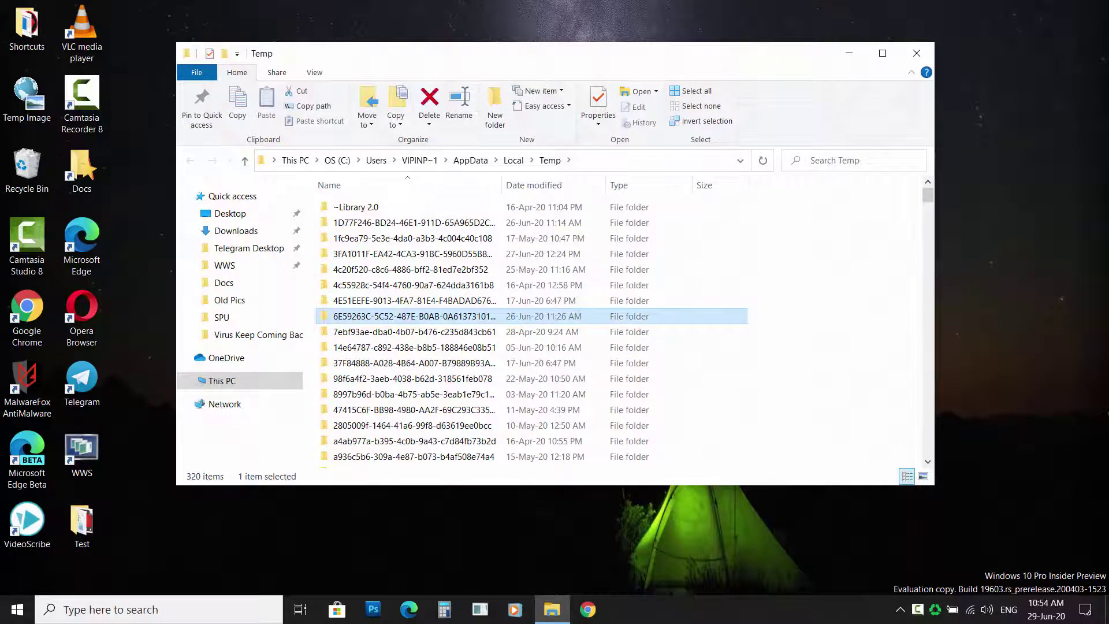
key("ctrl+a")
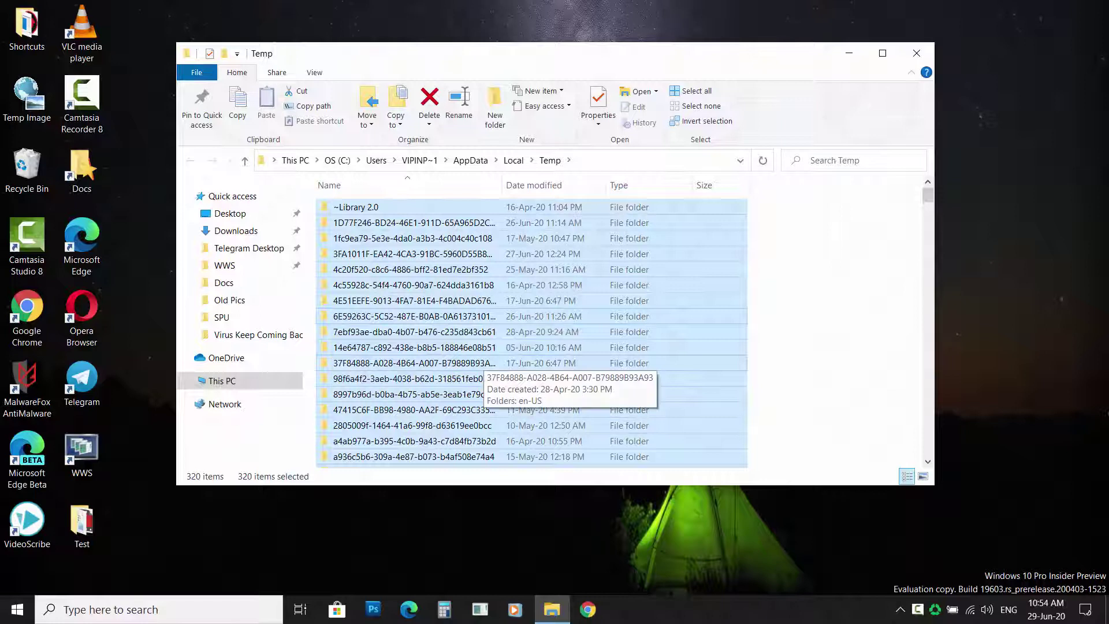
key("shift+Delete")
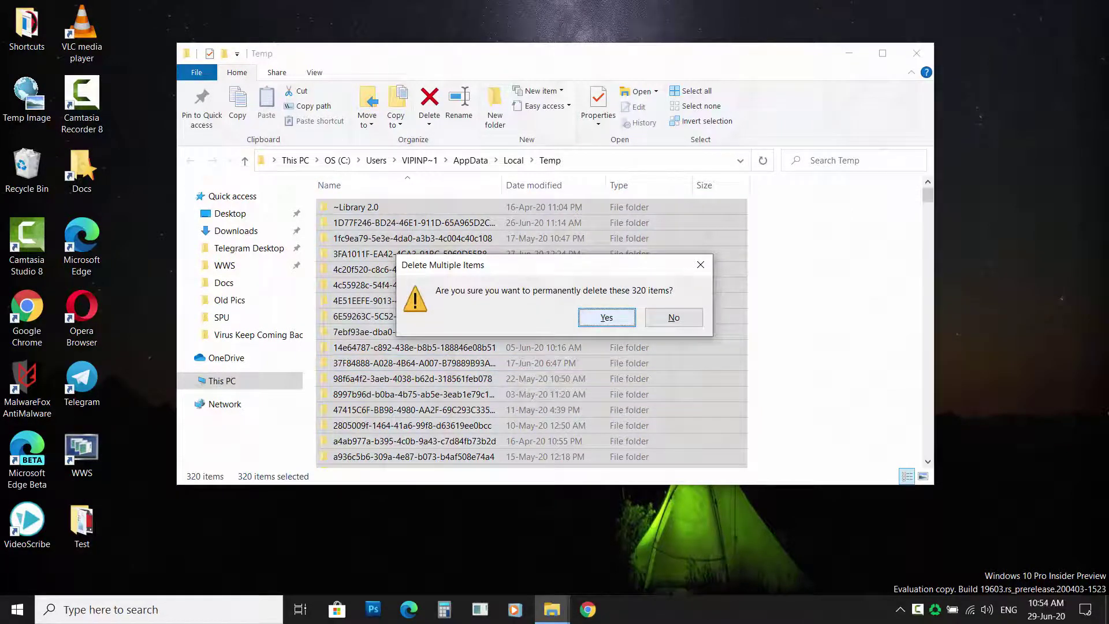
key("Return")
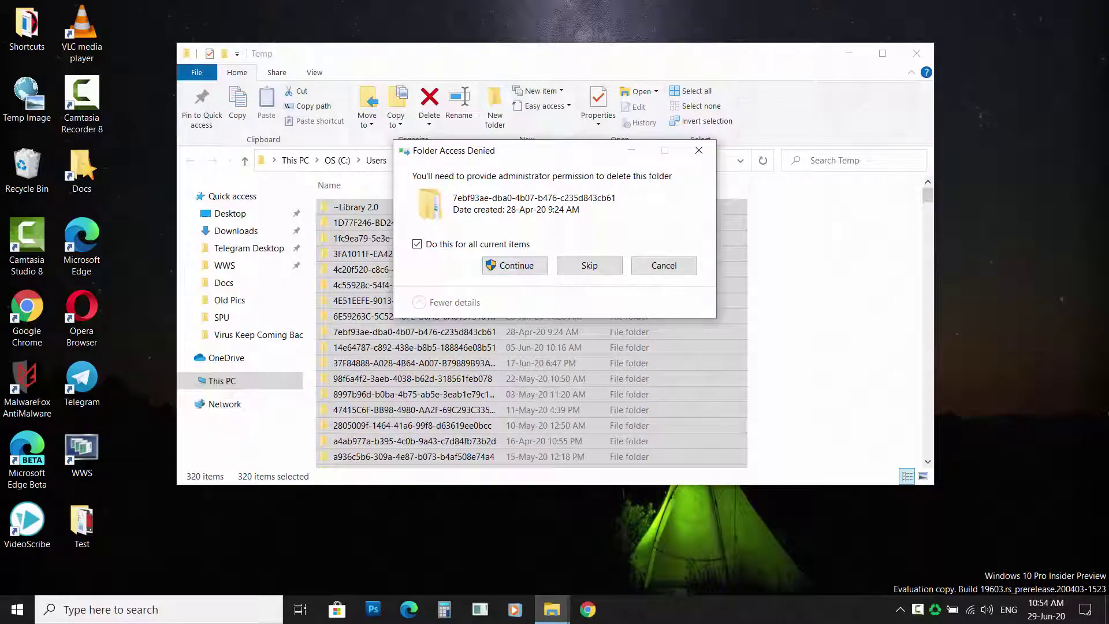
key("Return")
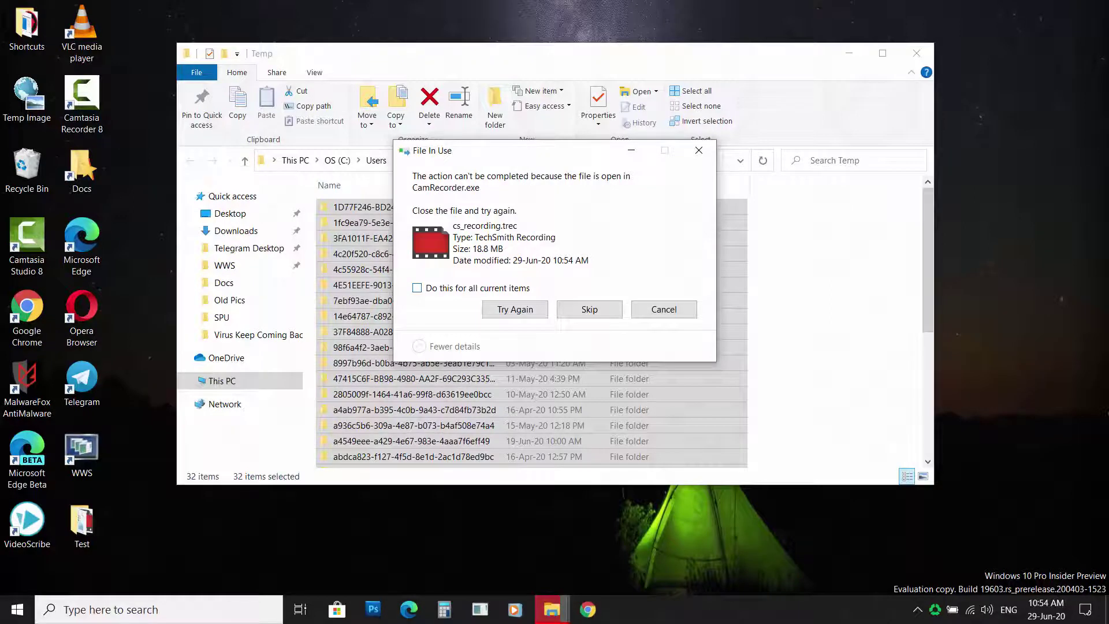
key("Tab")
key("Return")
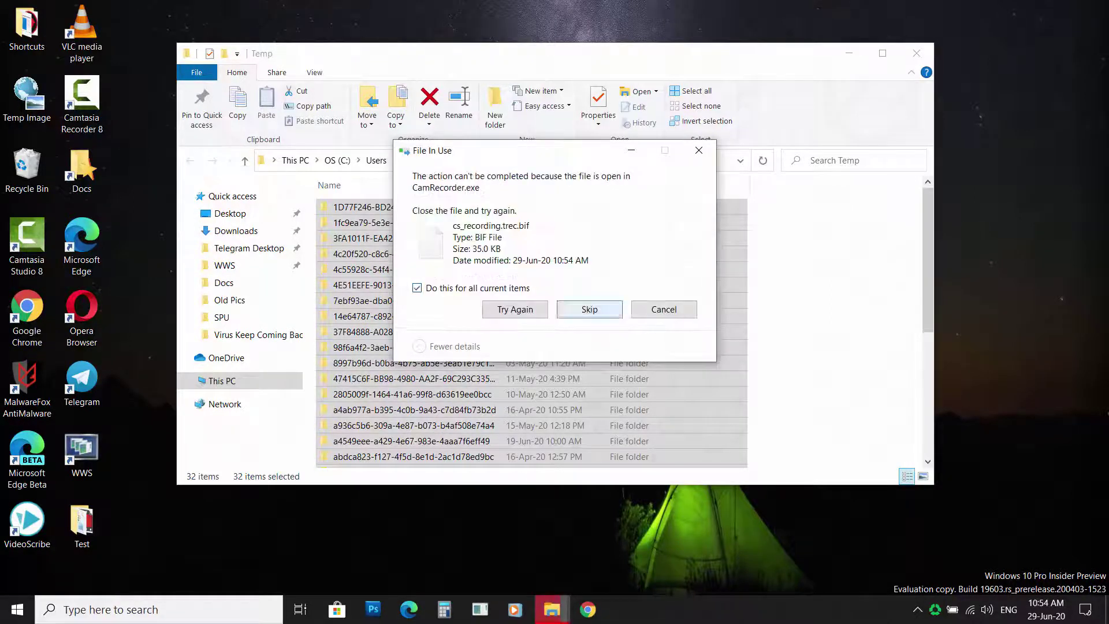
key("Return")
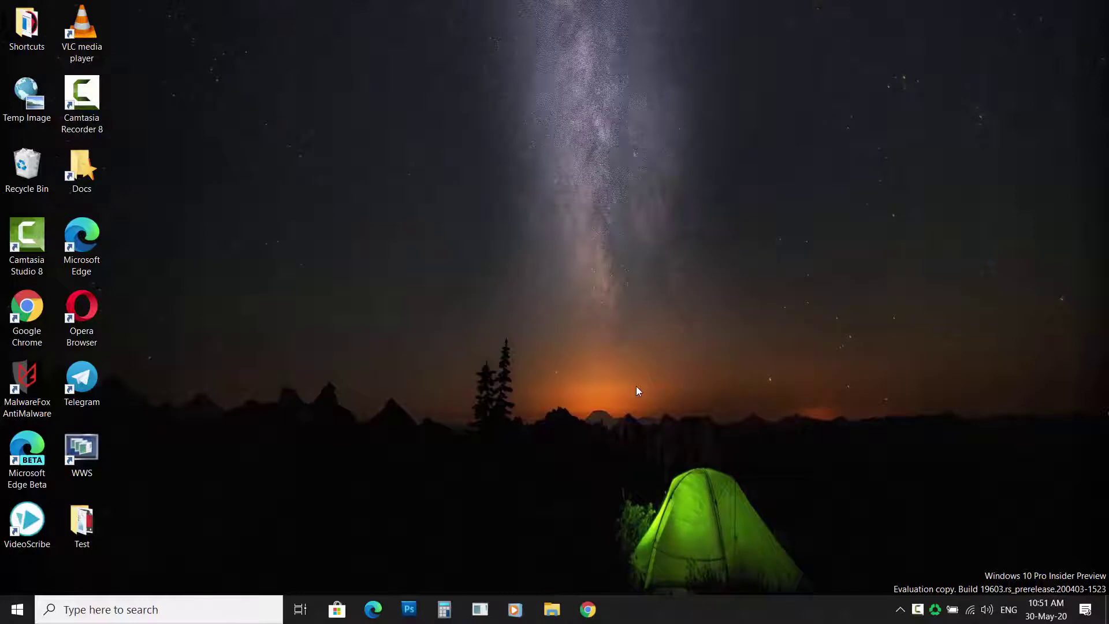
Launch Chrome and restore its settings to the original defaults from Advanced settings
left_click(588, 609)
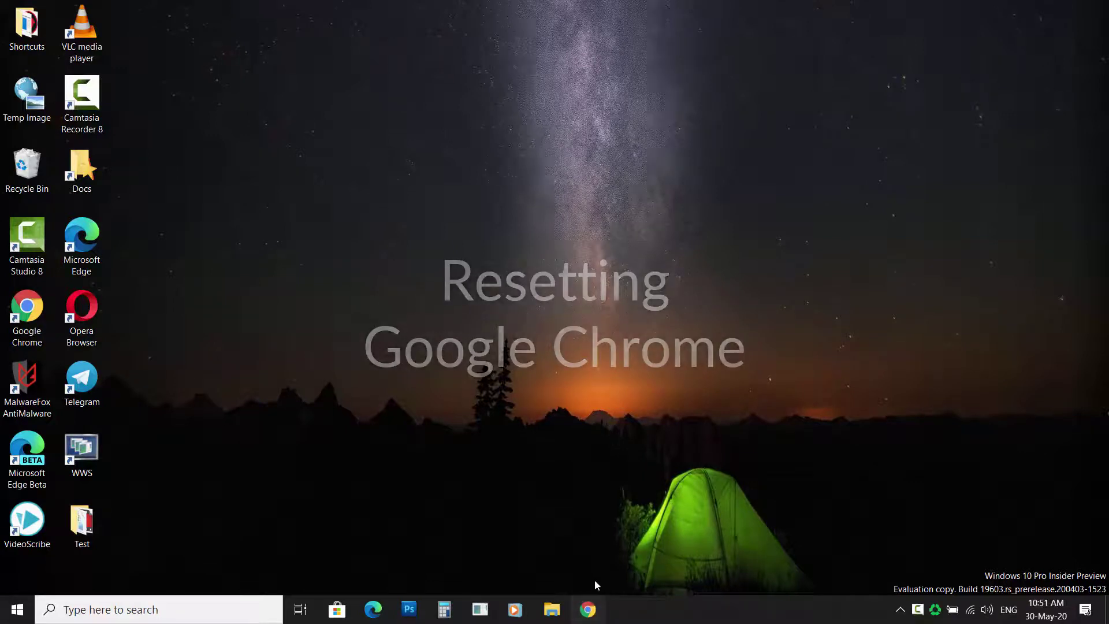
left_click(1100, 35)
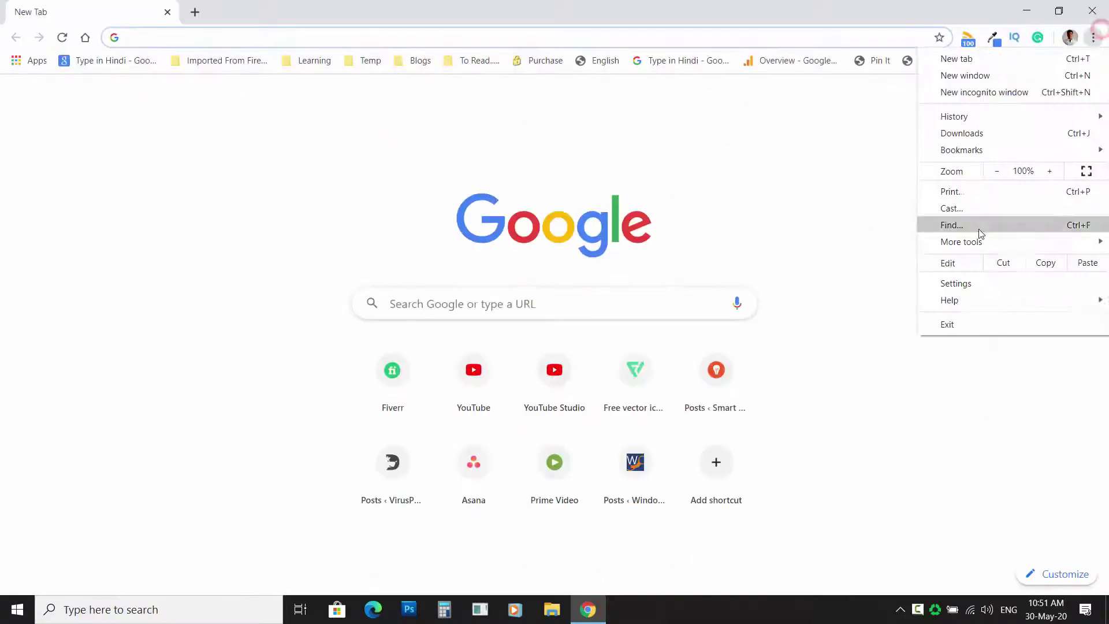
left_click(968, 283)
scroll(660, 419, "down", 20)
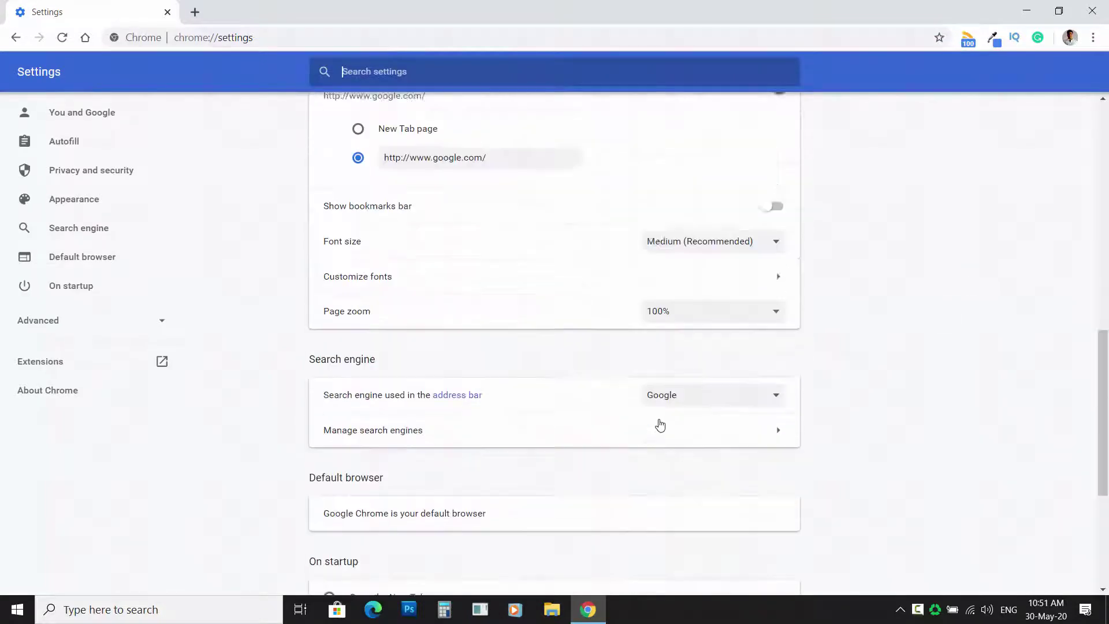
left_click(555, 537)
scroll(601, 491, "down", 15)
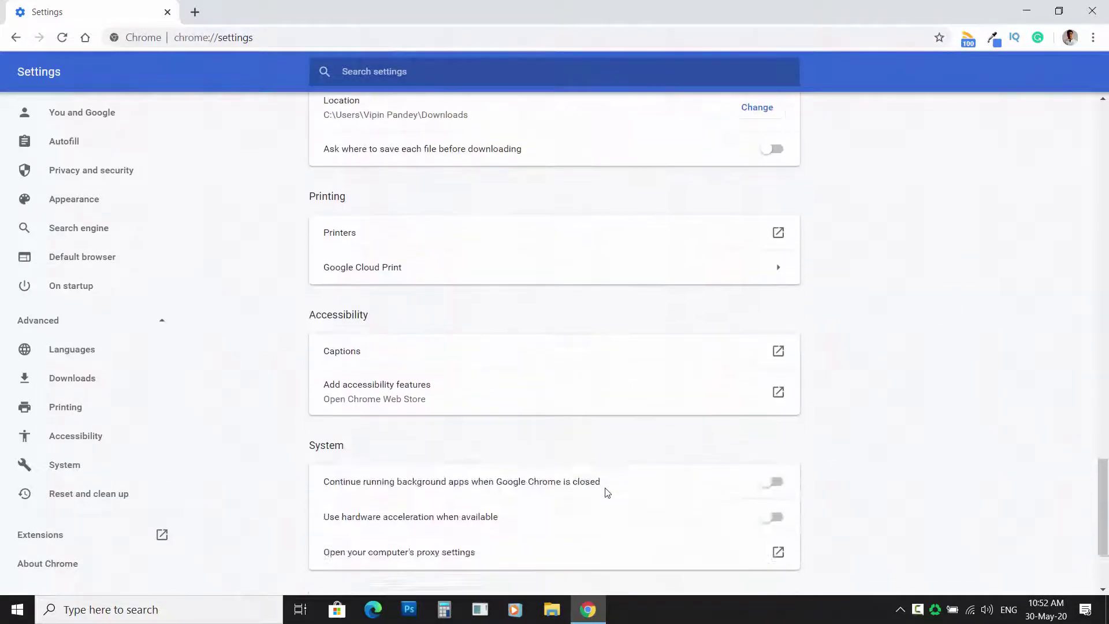
left_click(401, 499)
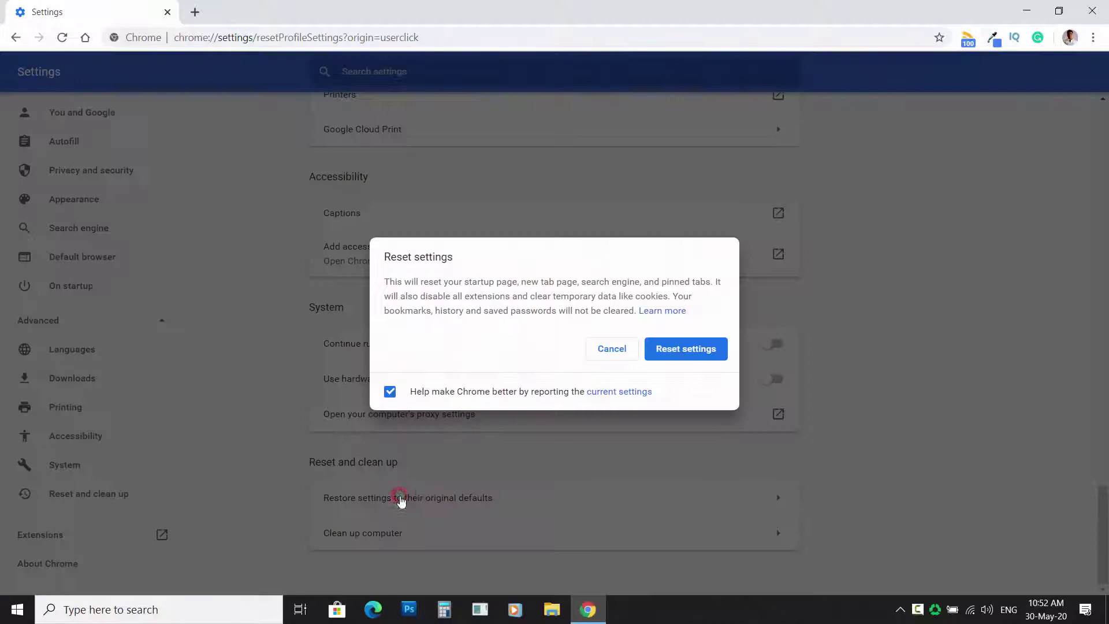
left_click(685, 349)
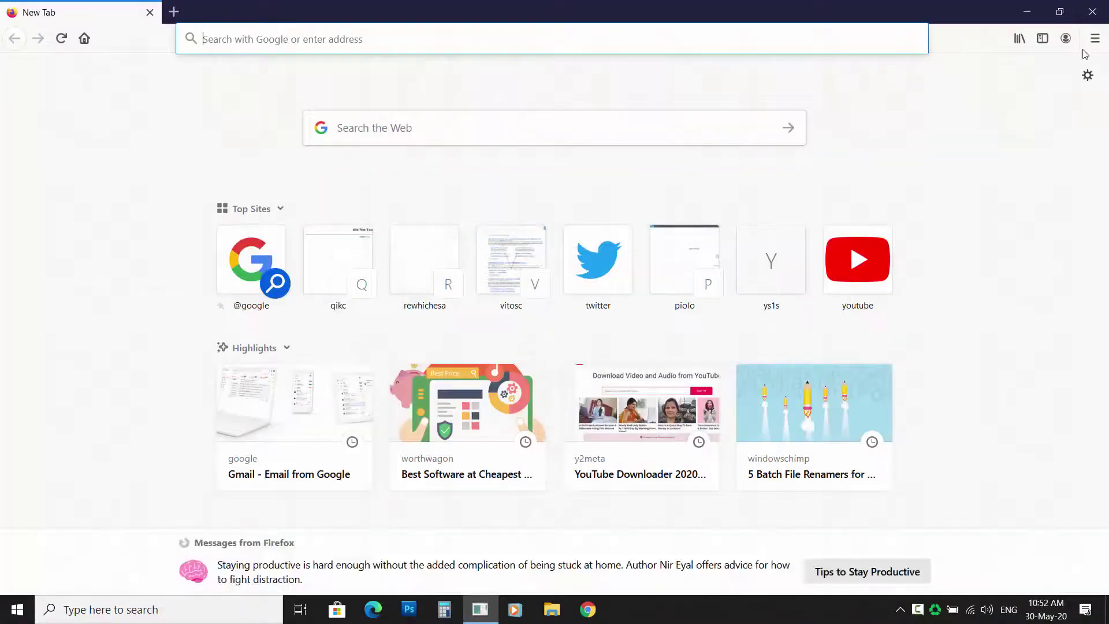
Refresh Firefox to its defaults from the Troubleshooting Information page
left_click(1094, 38)
left_click(997, 459)
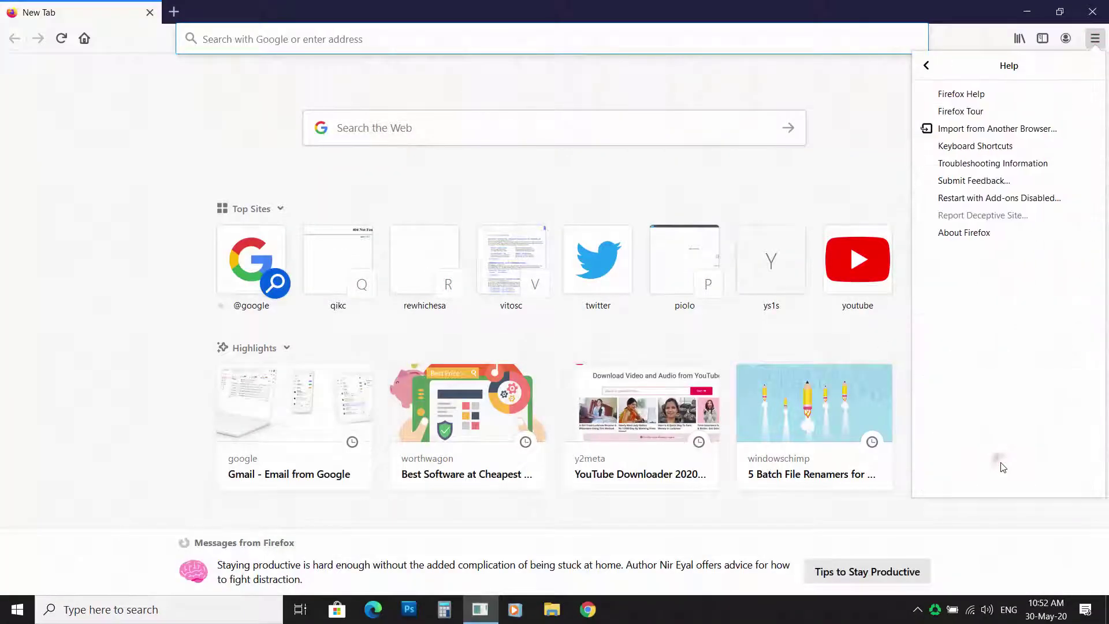
left_click(980, 164)
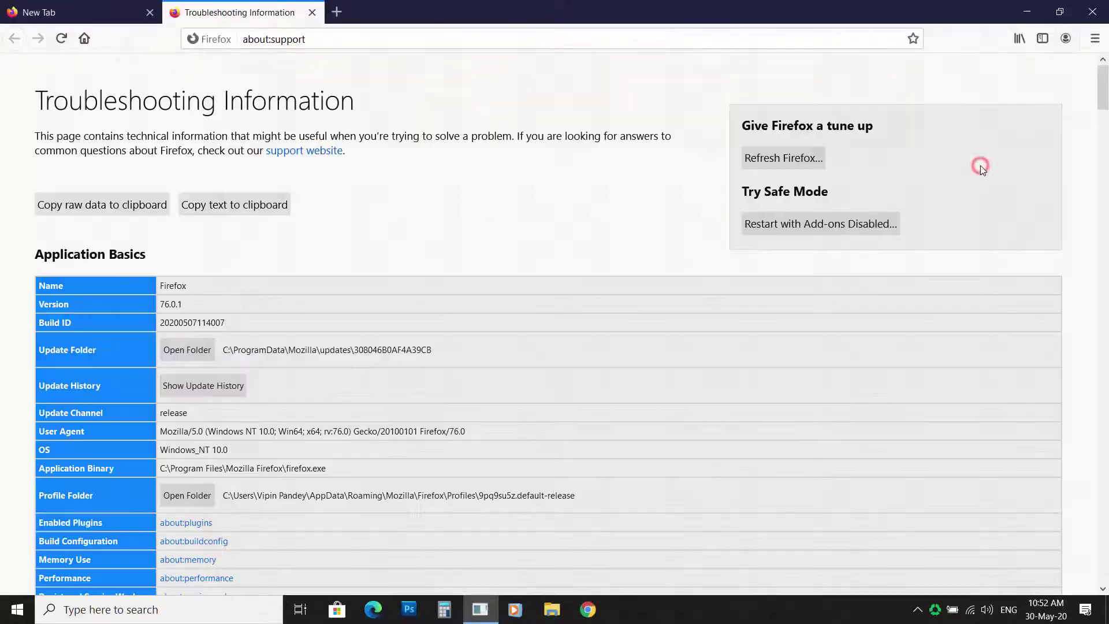
left_click(795, 157)
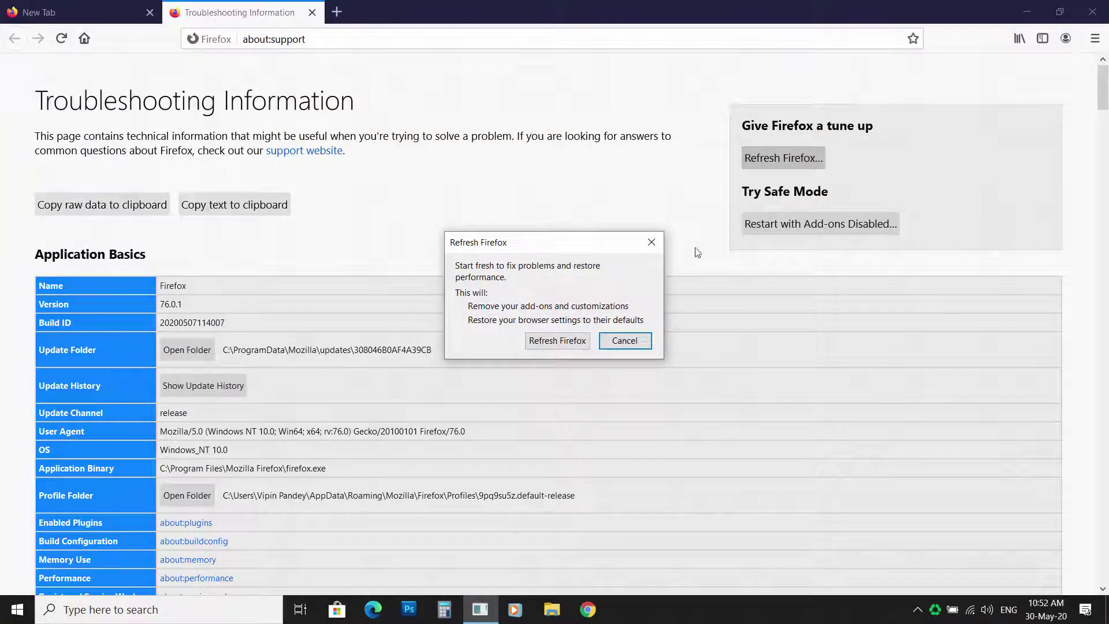
left_click(576, 341)
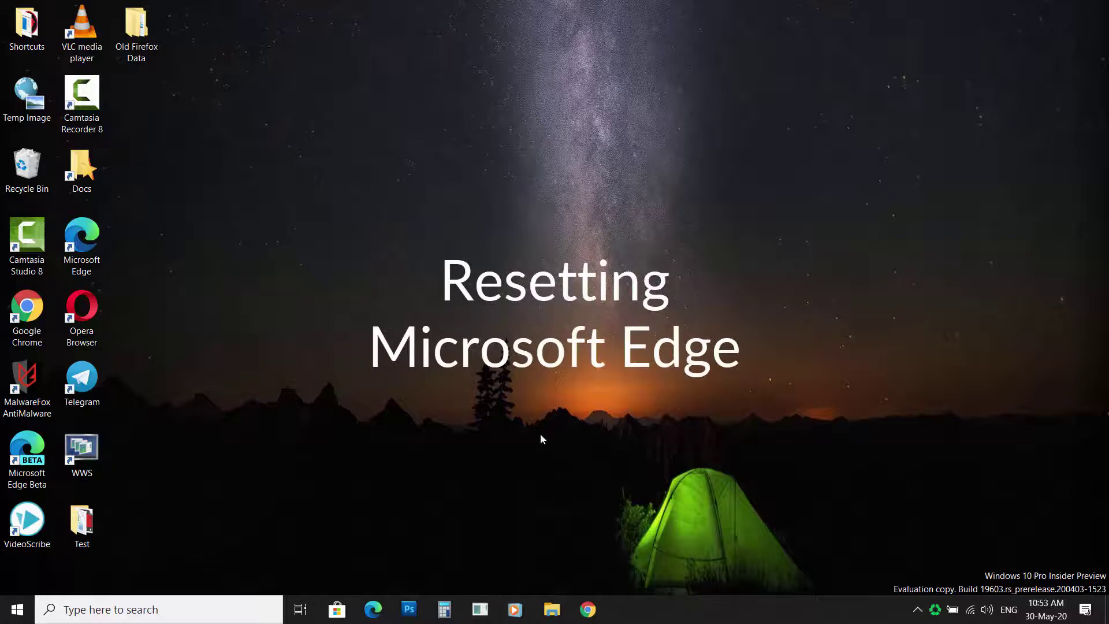
Launch Edge and restore its settings to their default values from Reset settings
left_click(373, 609)
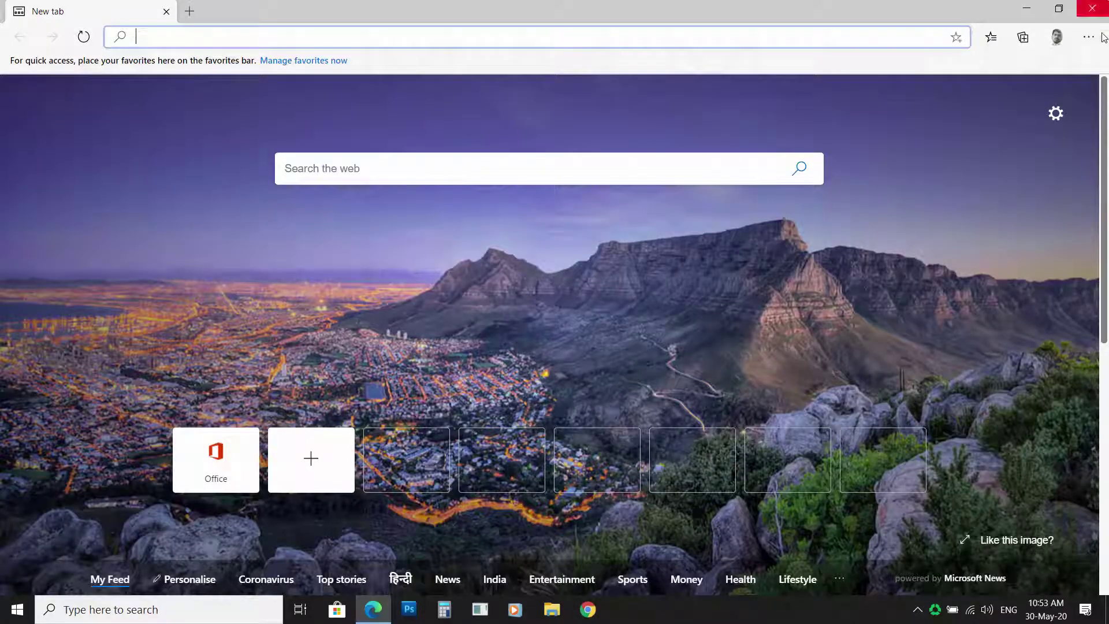
left_click(1089, 37)
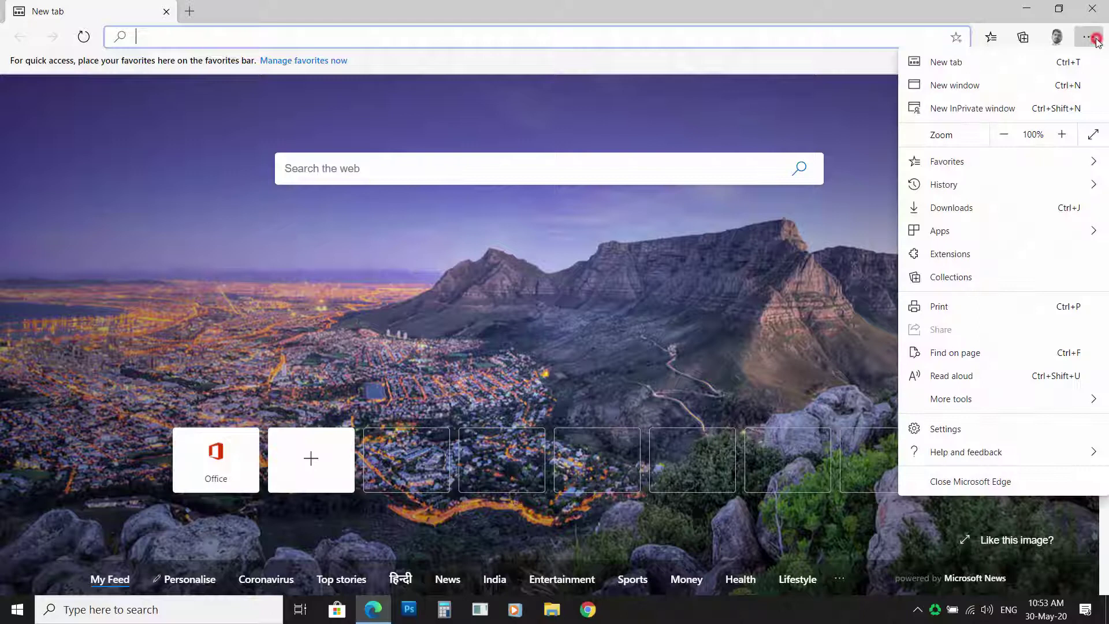
left_click(988, 433)
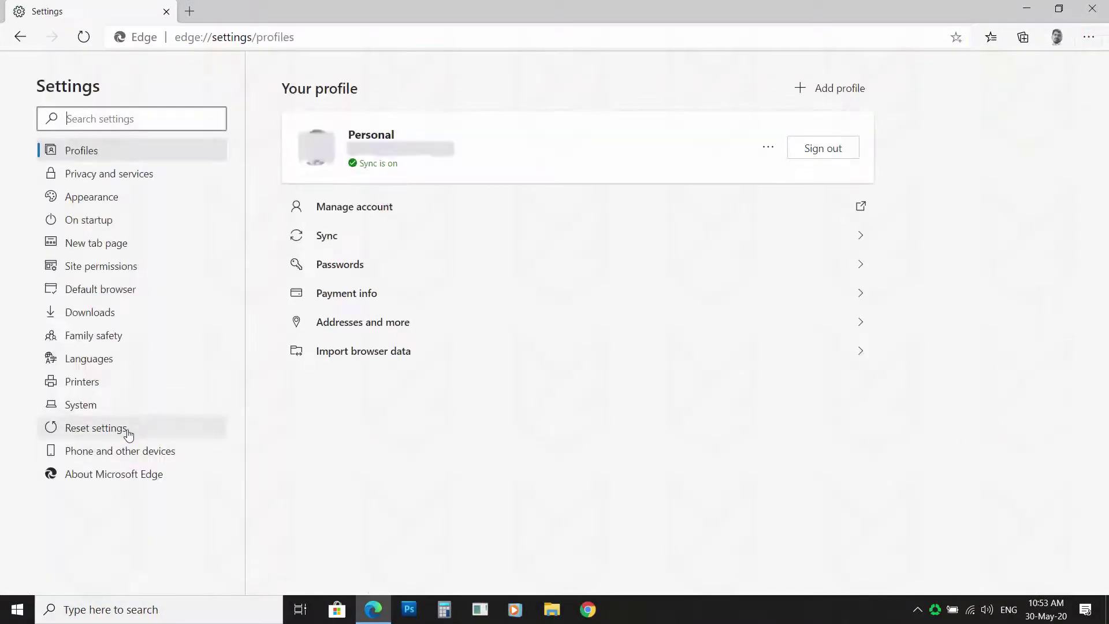
left_click(138, 433)
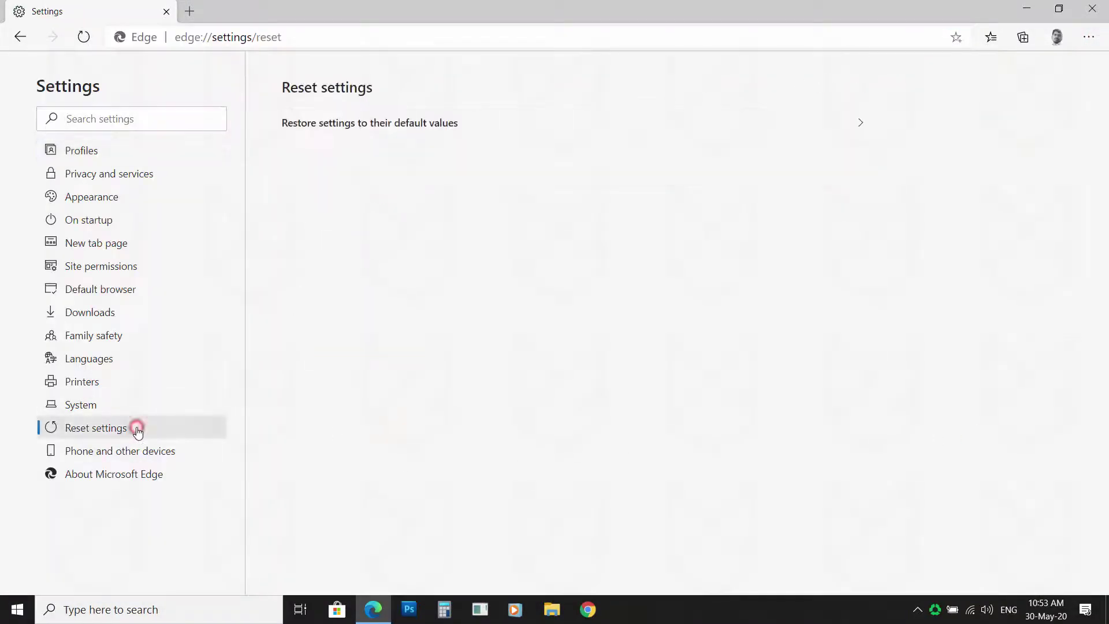
left_click(420, 123)
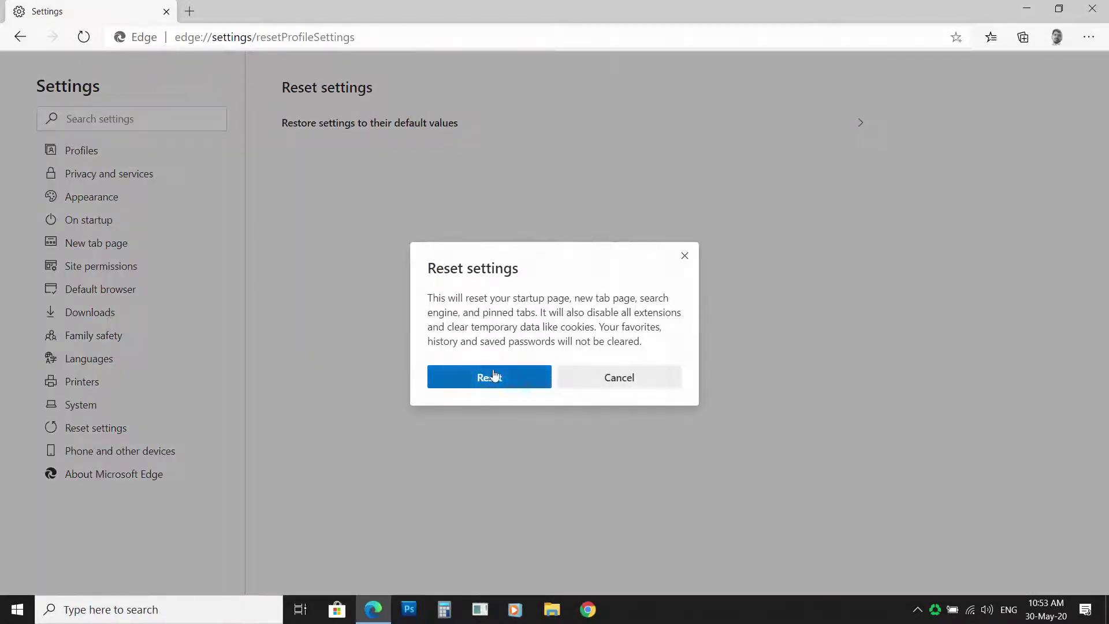
left_click(514, 382)
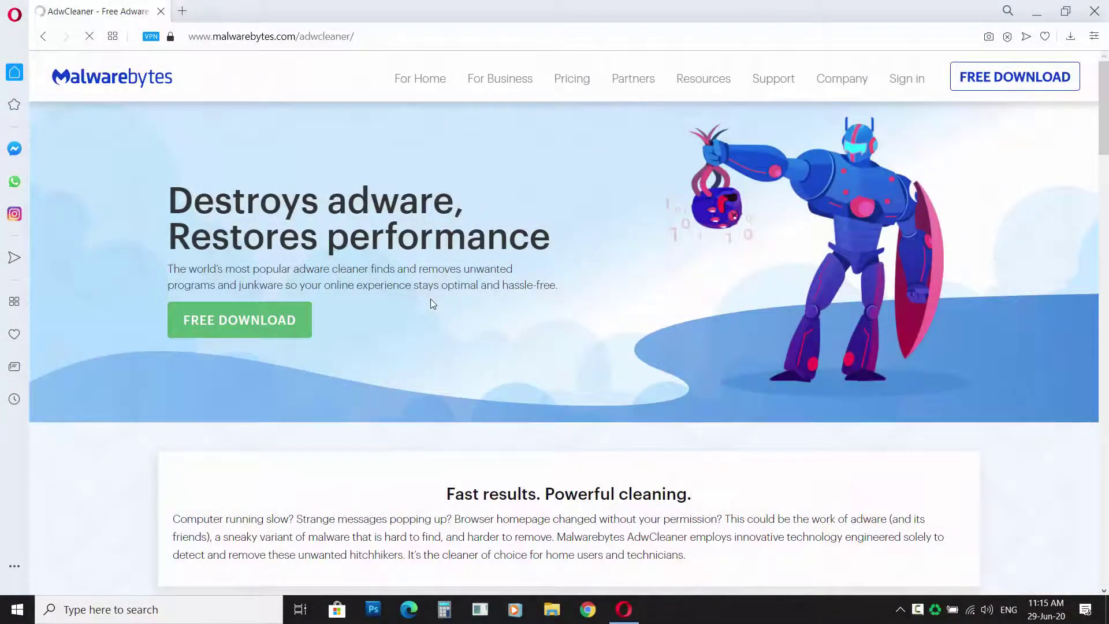
Download adwcleaner_8.0.5.exe in Opera, save it, and run it
left_click(263, 328)
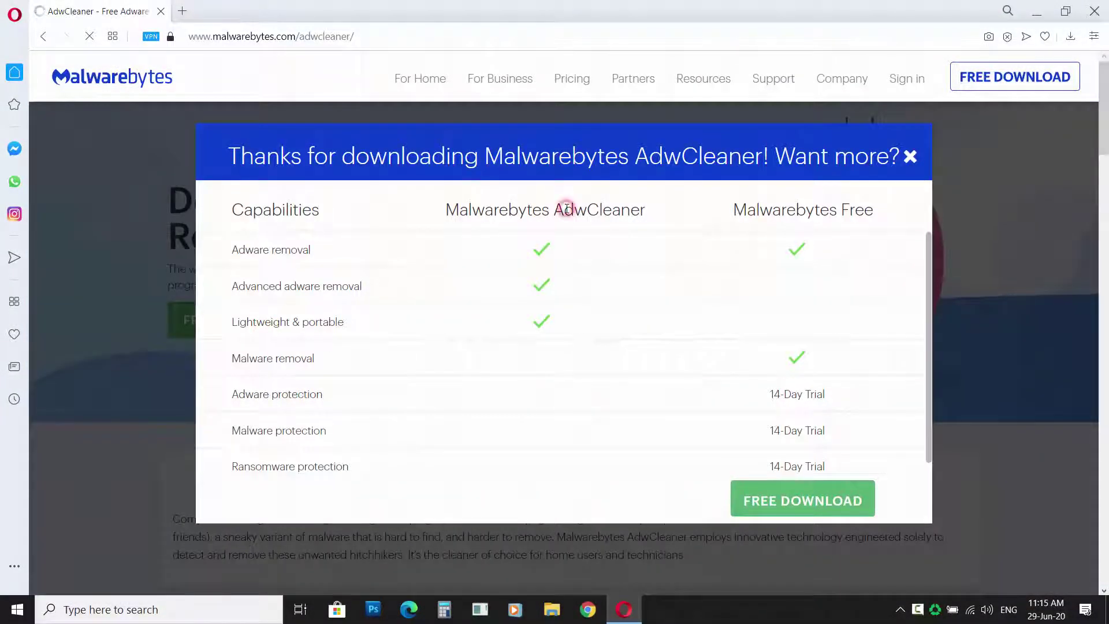
left_click(434, 322)
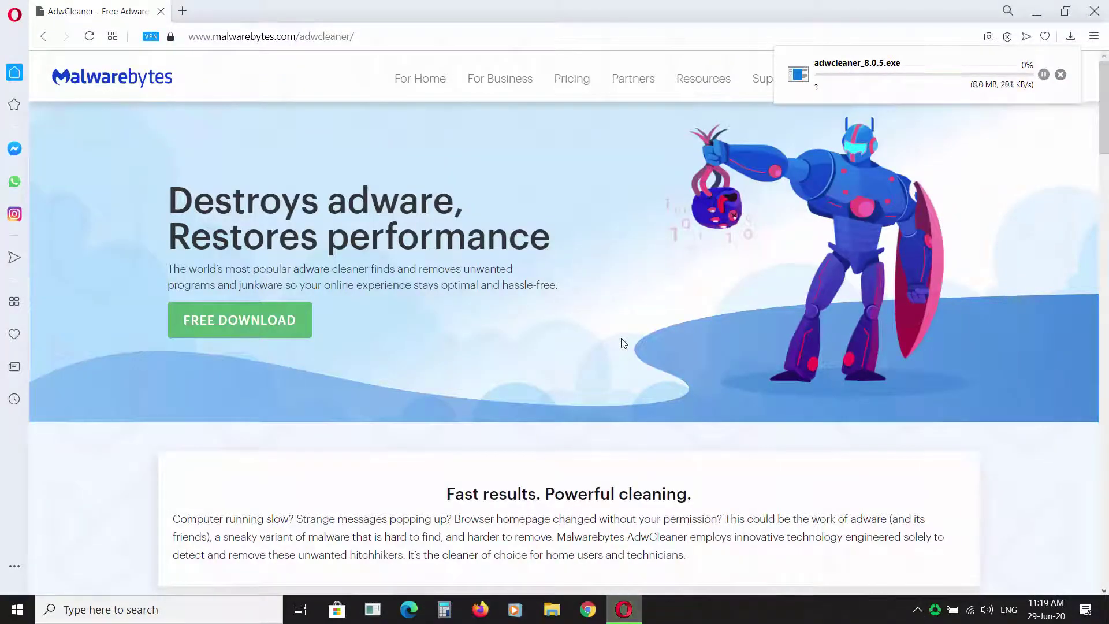
left_click(877, 67)
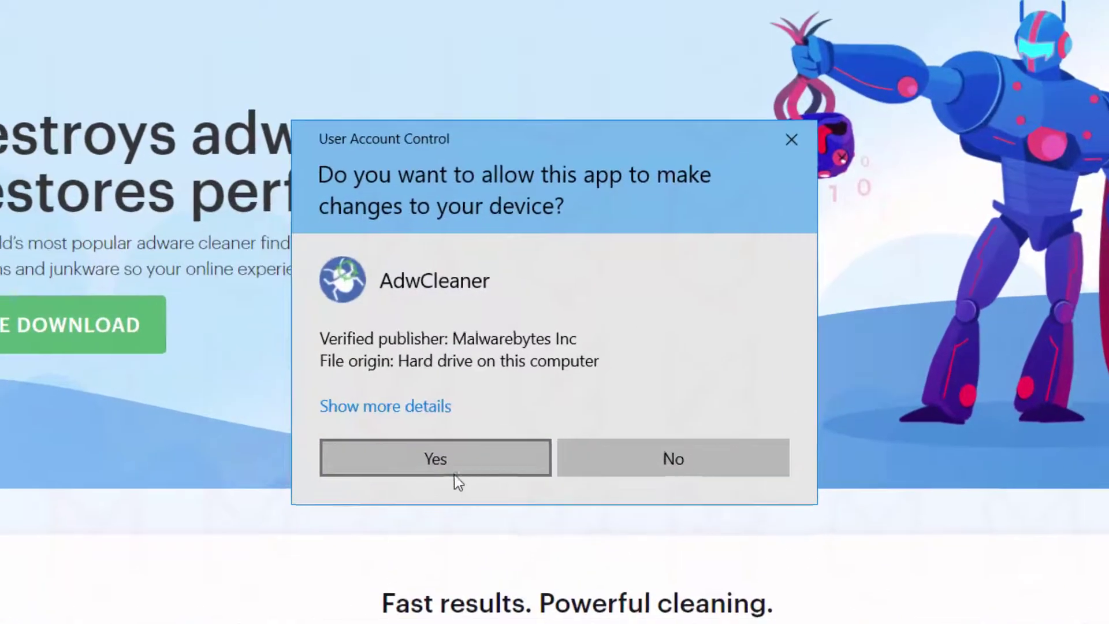
Approve AdwCleaner, accept its licence, scan, and quarantine the 5 detected adware items
left_click(492, 408)
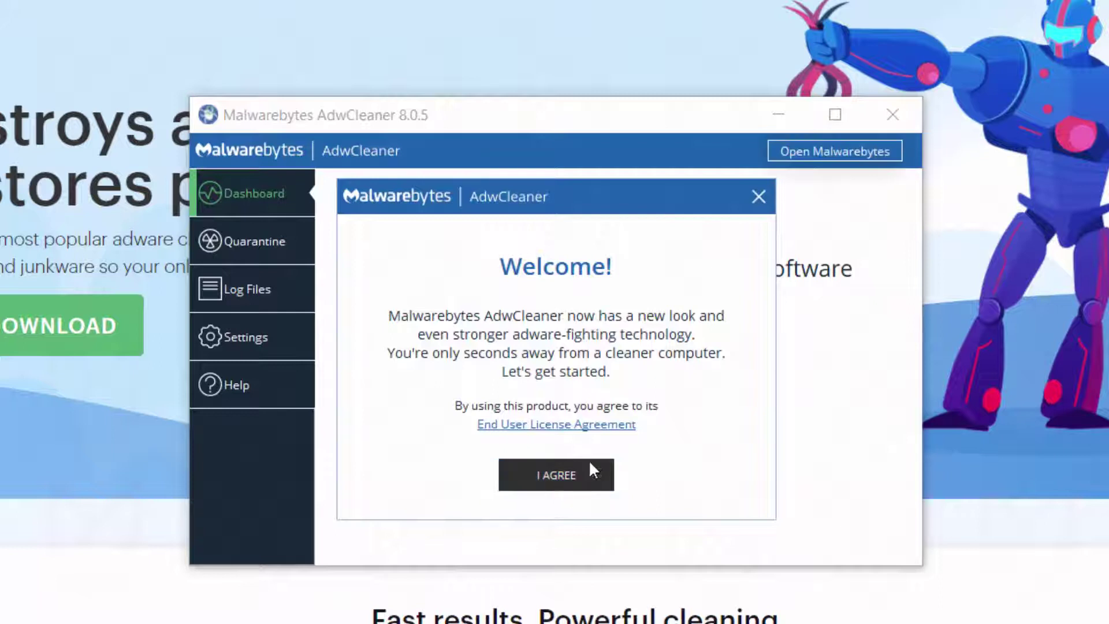
left_click(565, 485)
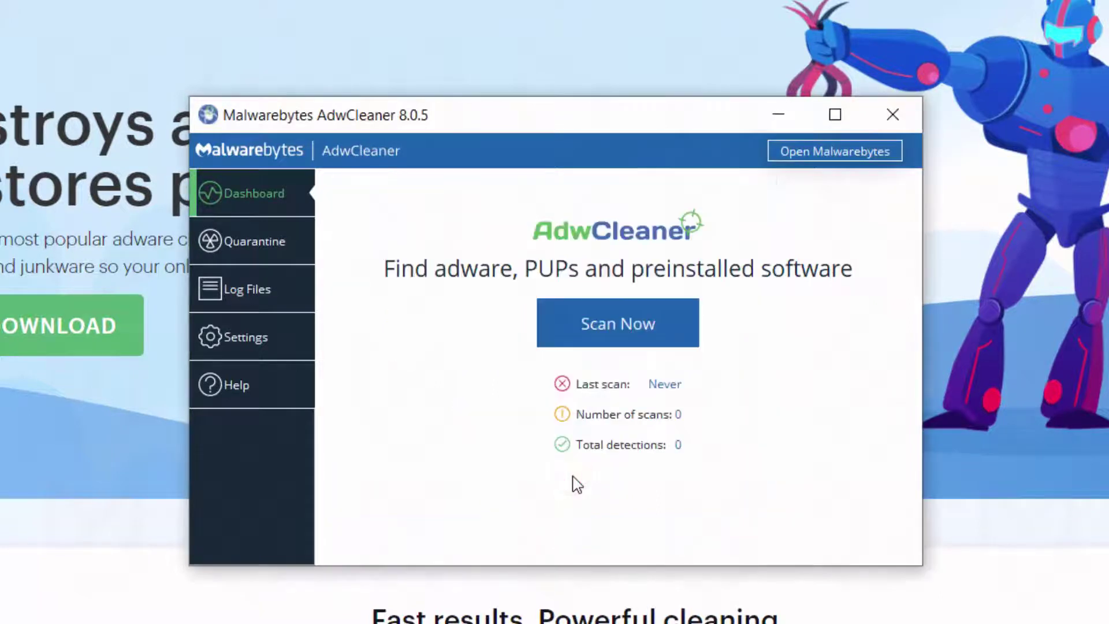
left_click(634, 329)
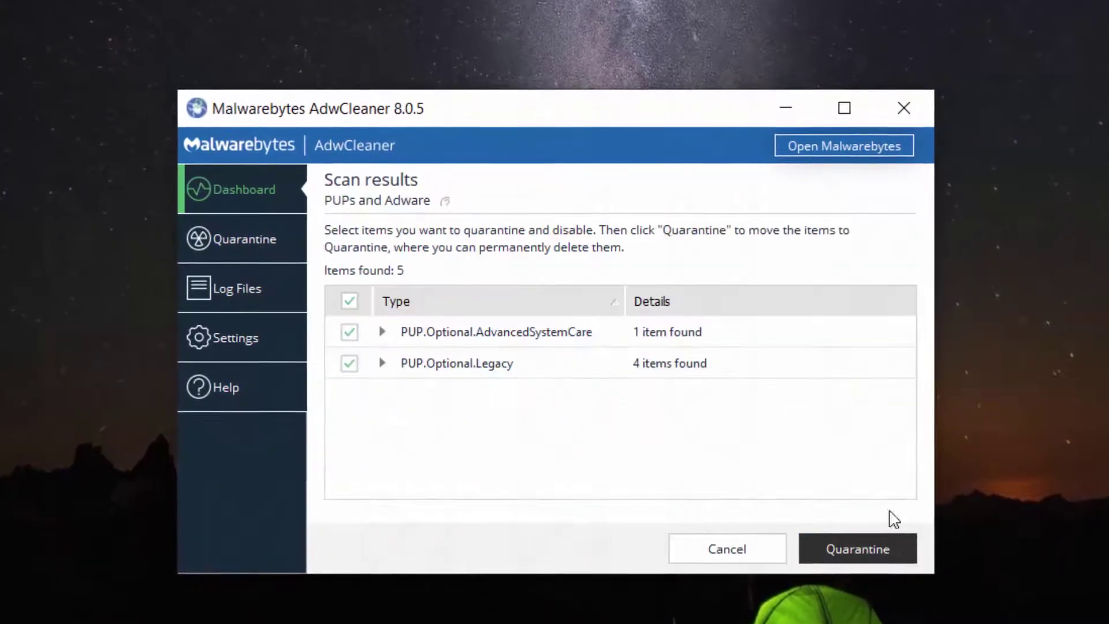
left_click(867, 545)
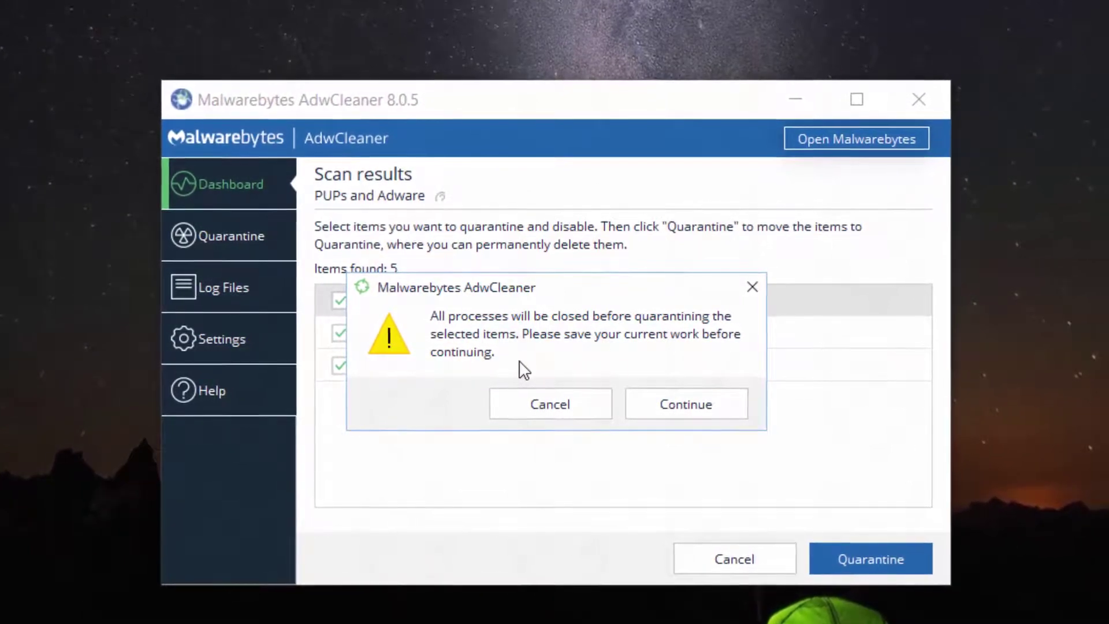
left_click(707, 374)
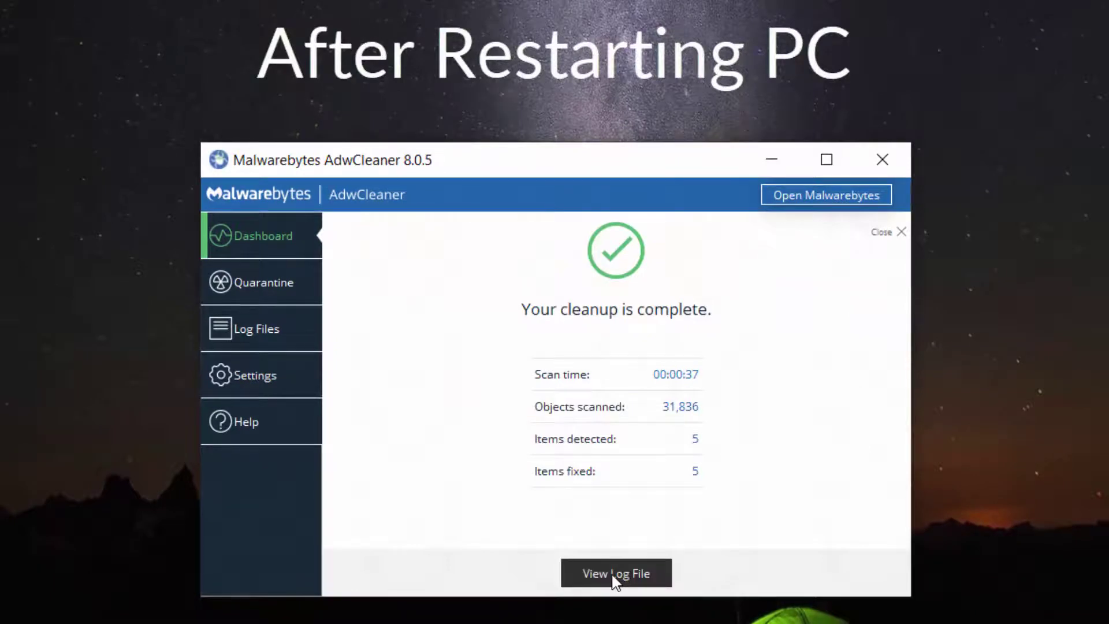
Permanently delete every item in AdwCleaner's quarantine list
left_click(269, 282)
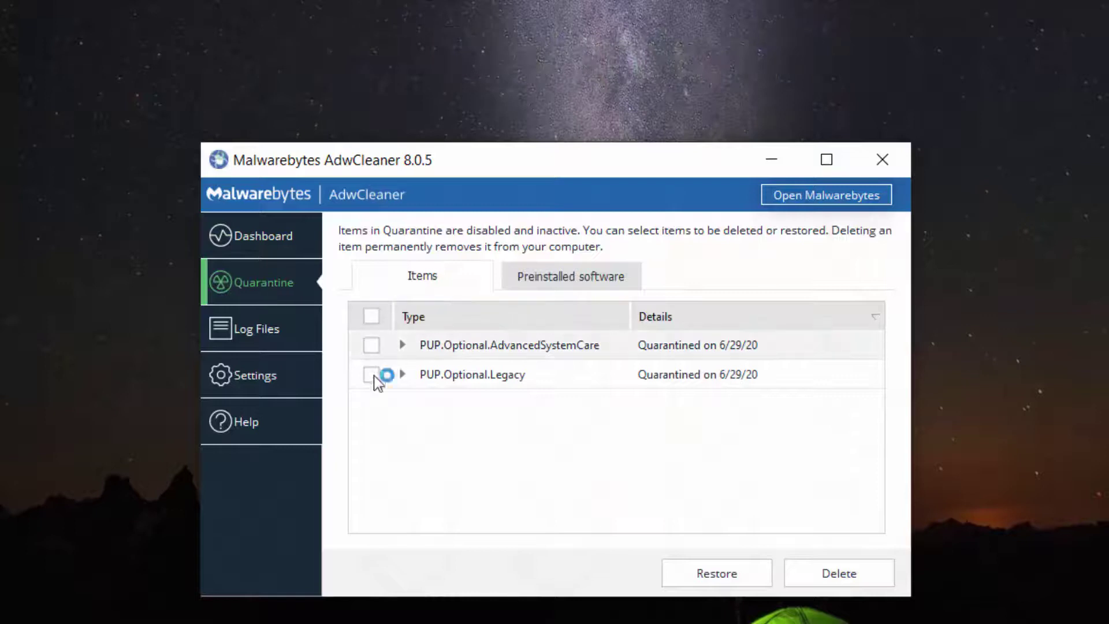
left_click(371, 317)
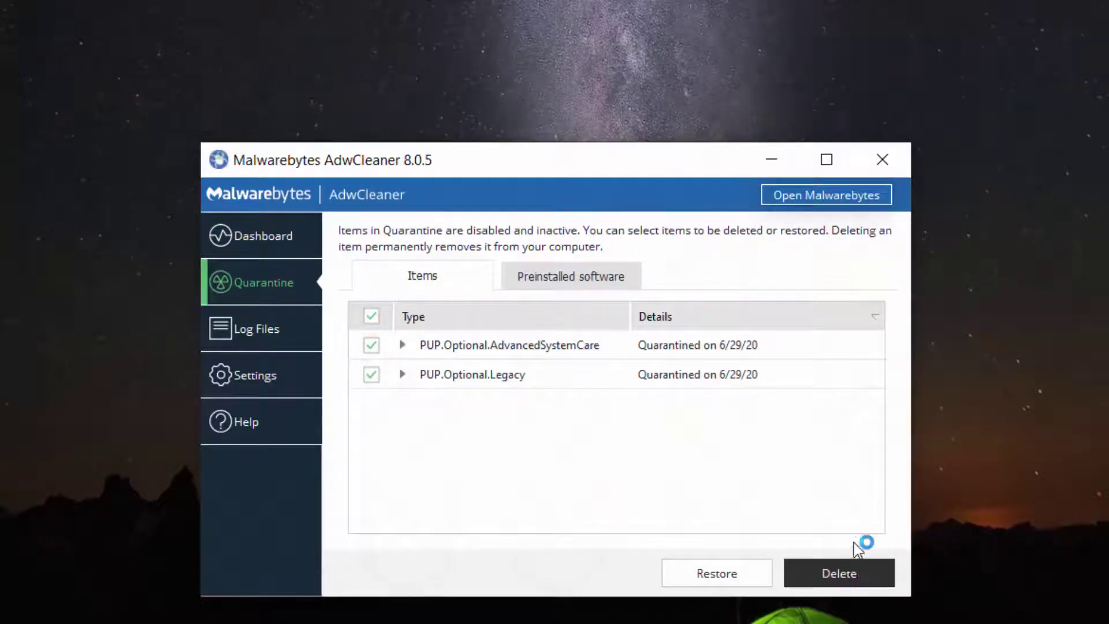
left_click(851, 575)
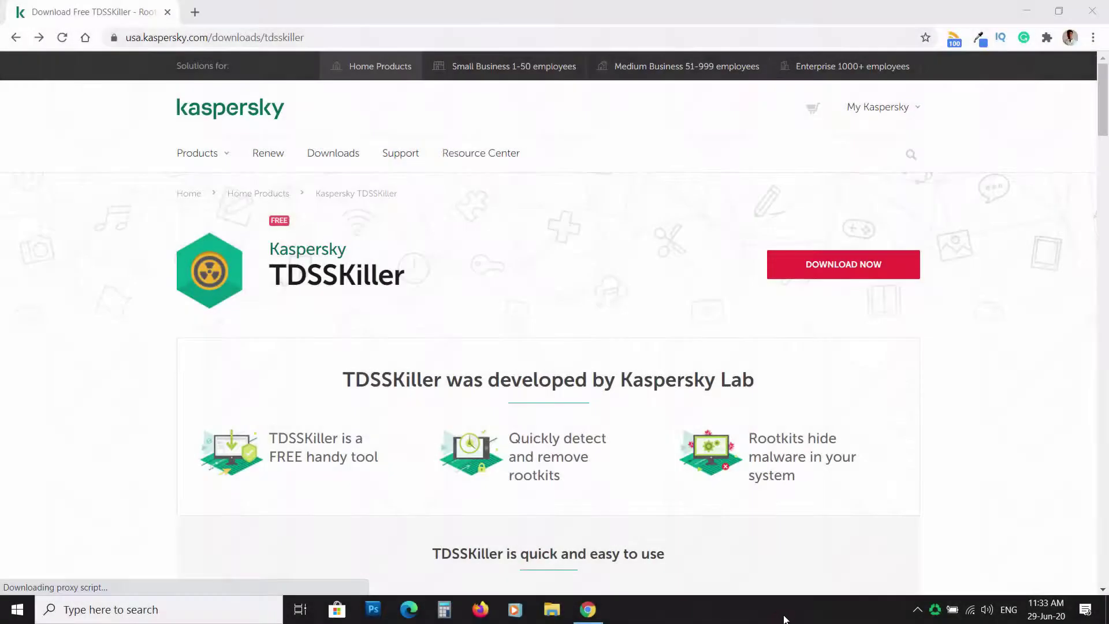
Download the TDSSKiller EXE from Kaspersky's Recovery tools page and launch tdsskiller.exe
left_click(843, 268)
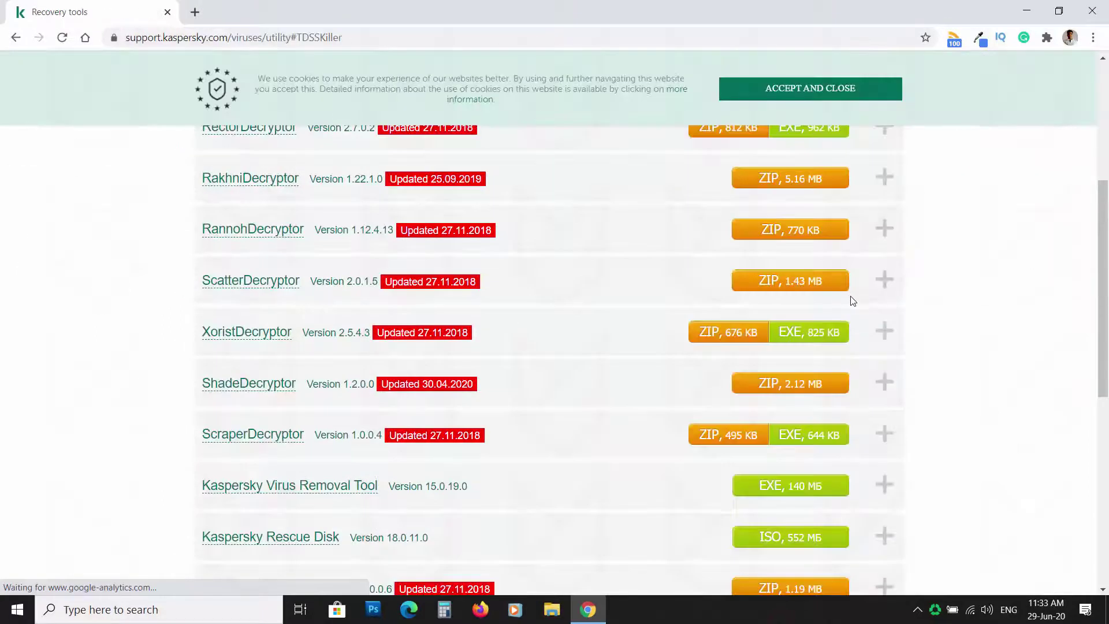
left_click(815, 358)
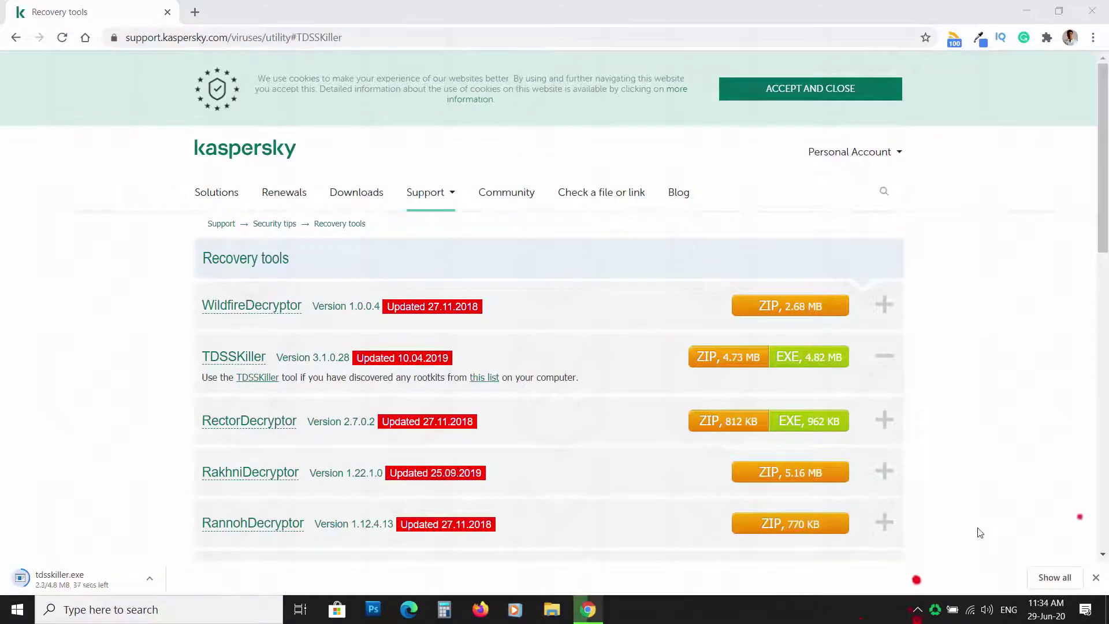
left_click(95, 576)
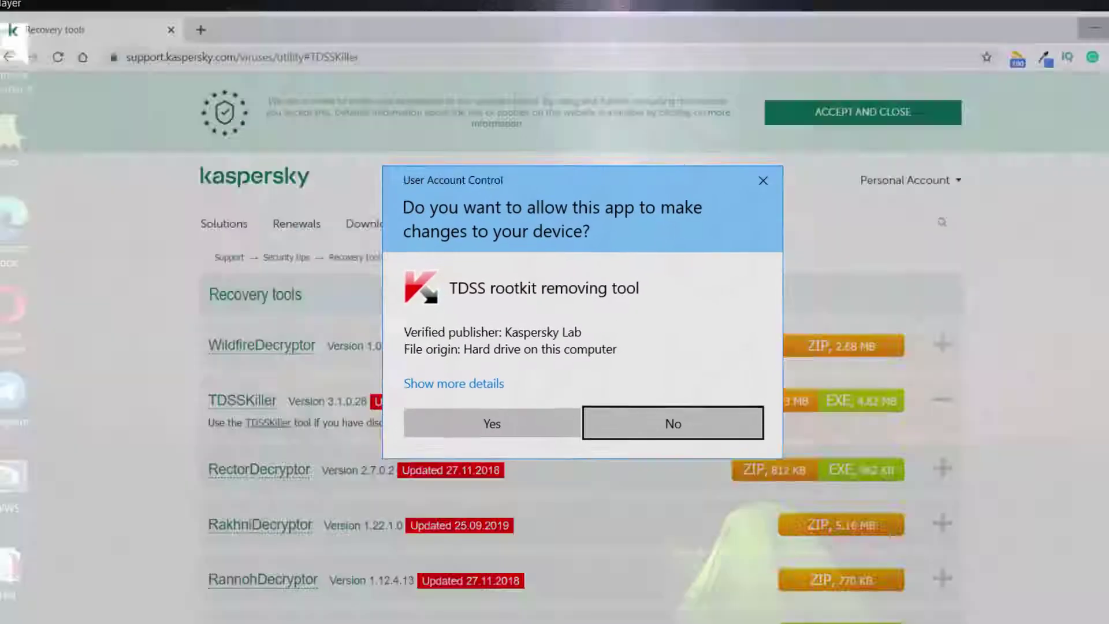
Allow TDSSKiller to run, accept the licence agreement and KSN Statement, and start the rootkit scan
left_click(503, 444)
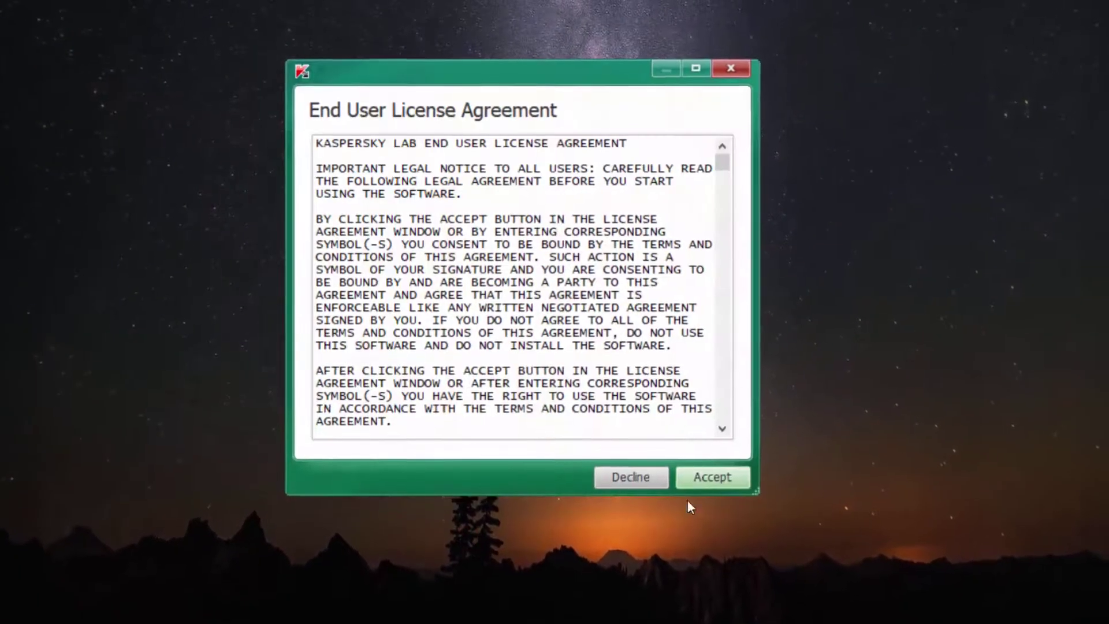
left_click(721, 477)
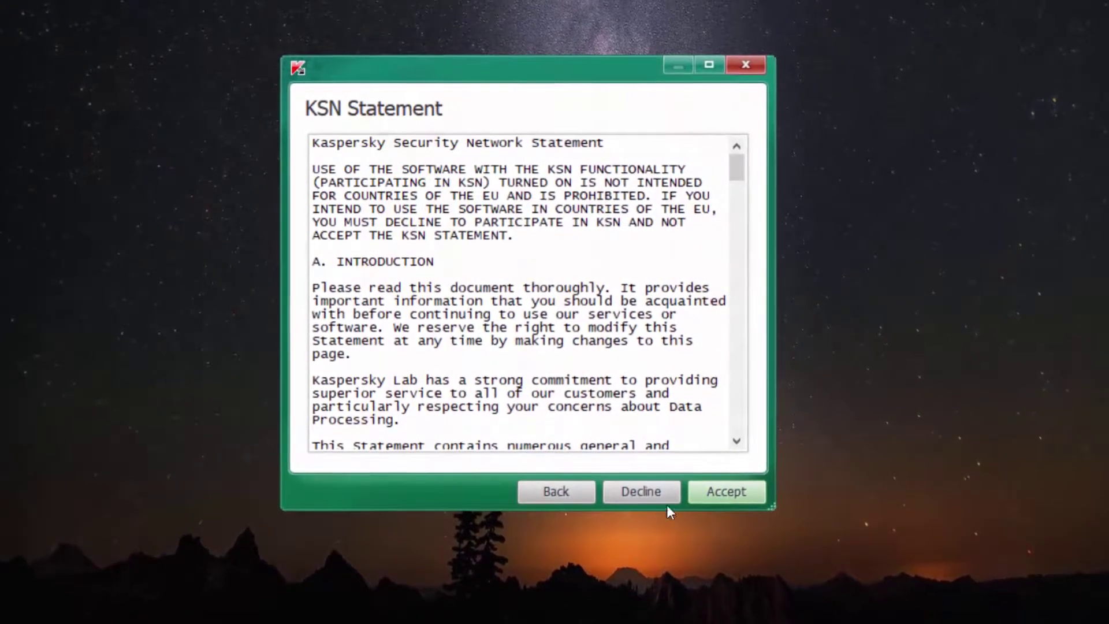
left_click(750, 500)
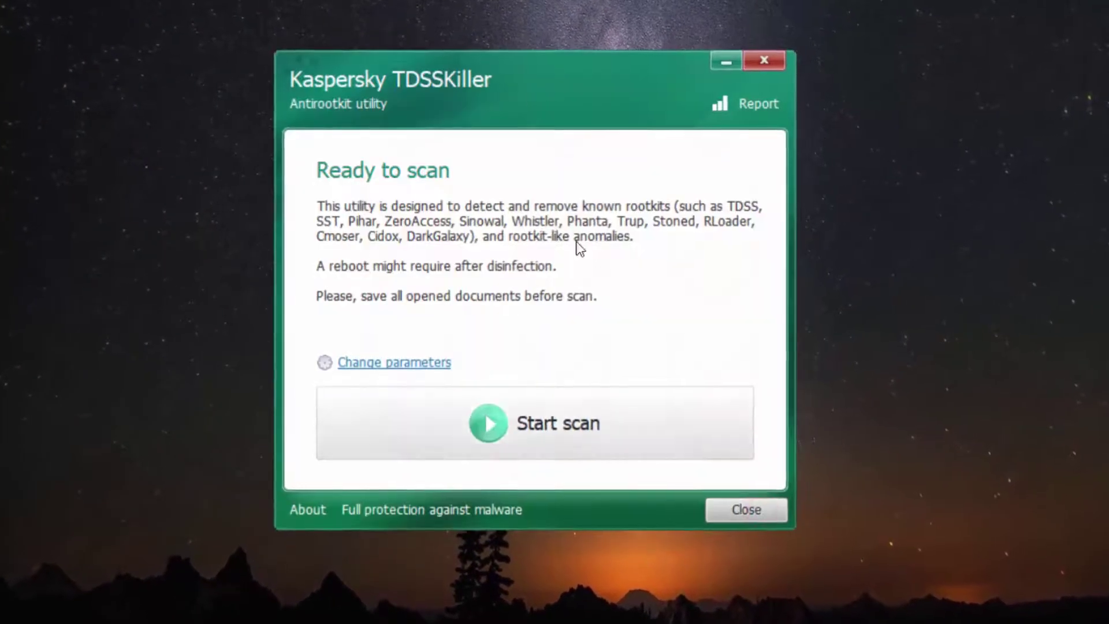
left_click(564, 441)
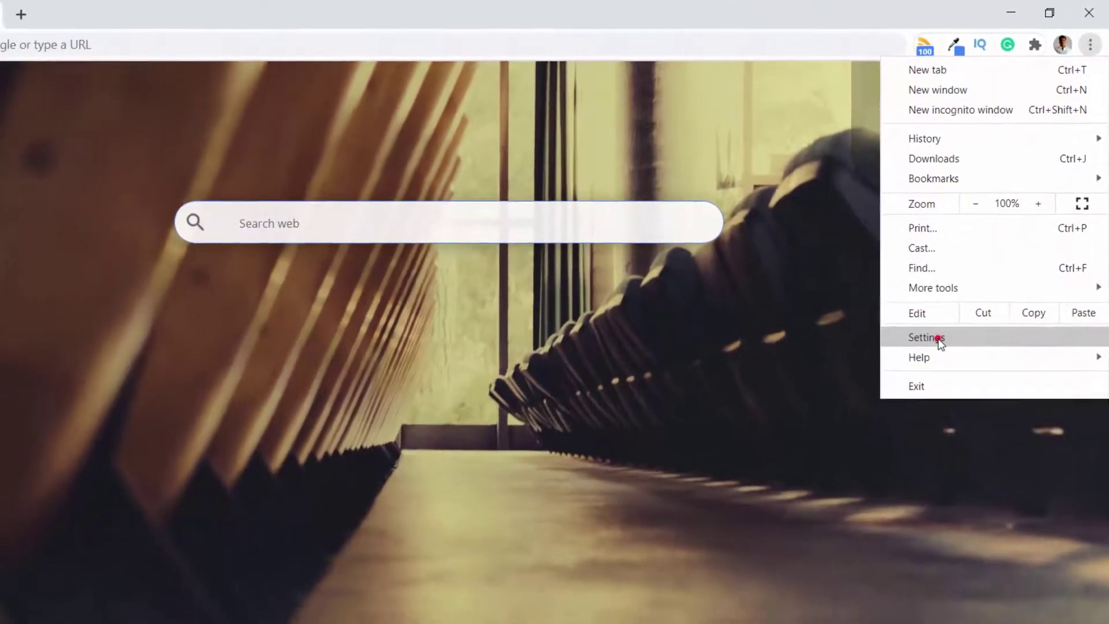
In Chrome's Sync and Google services settings, choose Customize sync with every data type off
key("Escape")
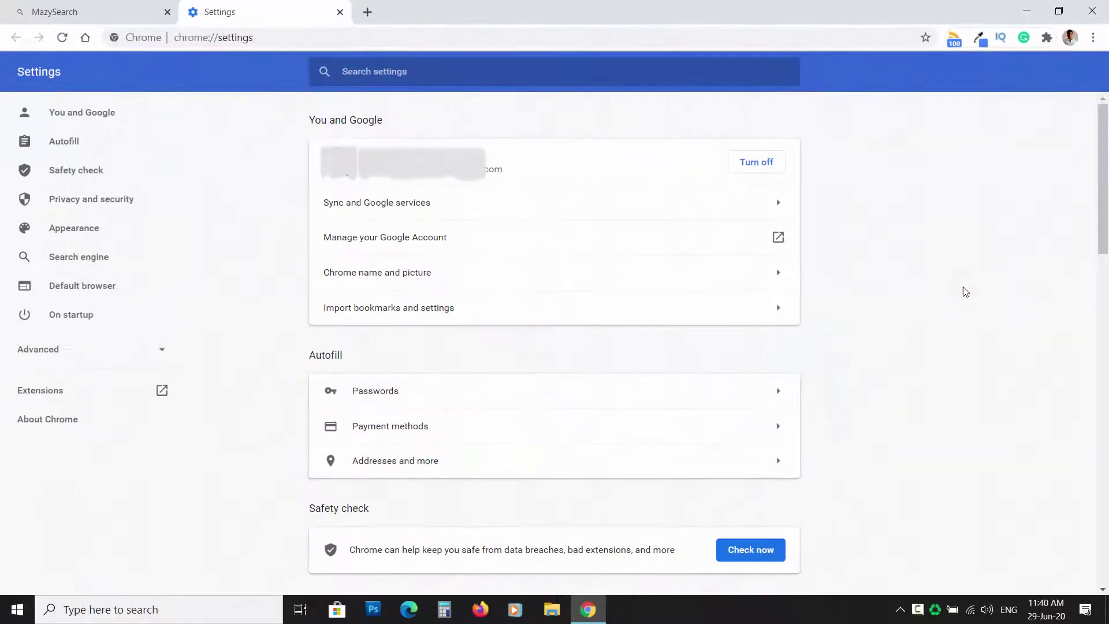
left_click(433, 206)
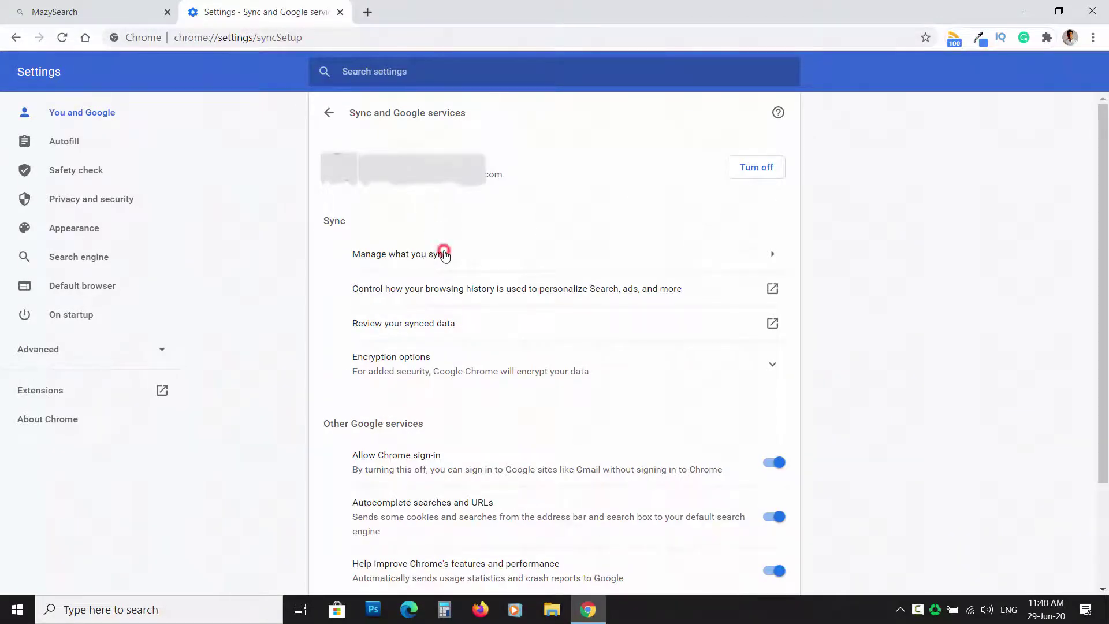
left_click(444, 253)
left_click(329, 161)
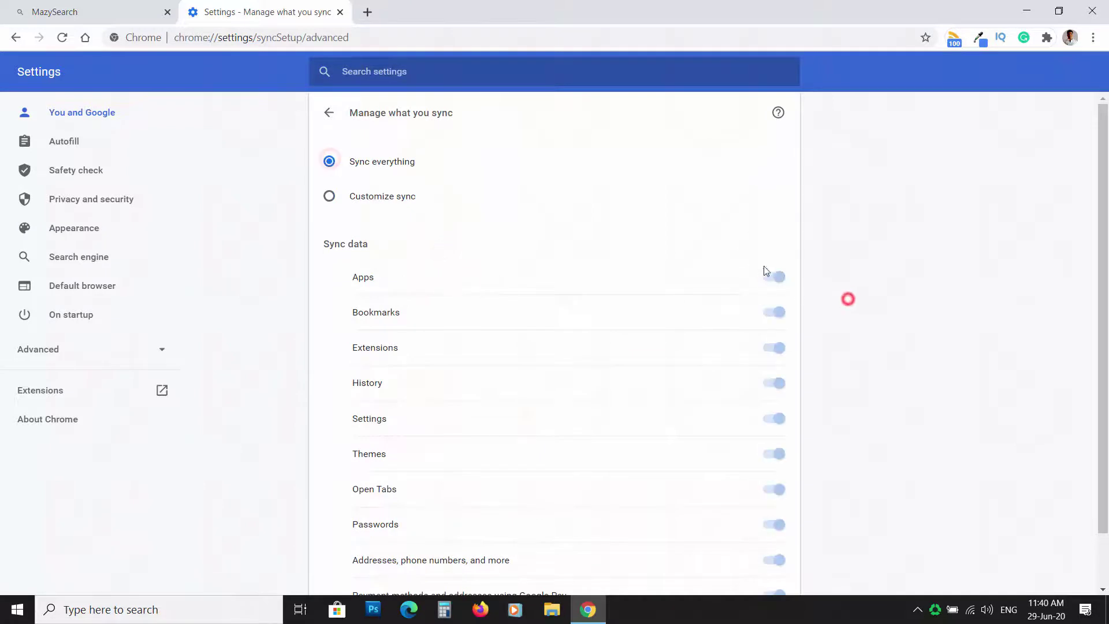
left_click(384, 198)
scroll(757, 559, "down", 1)
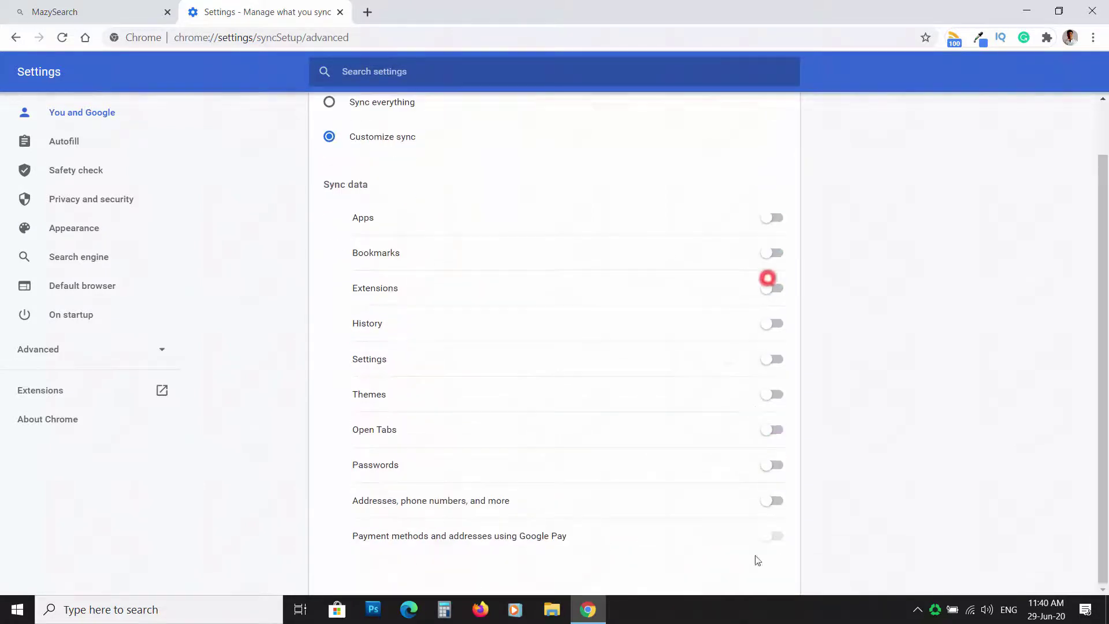
scroll(421, 141, "up", 1)
Review the sync settings page, then close the Chrome window
left_click(329, 114)
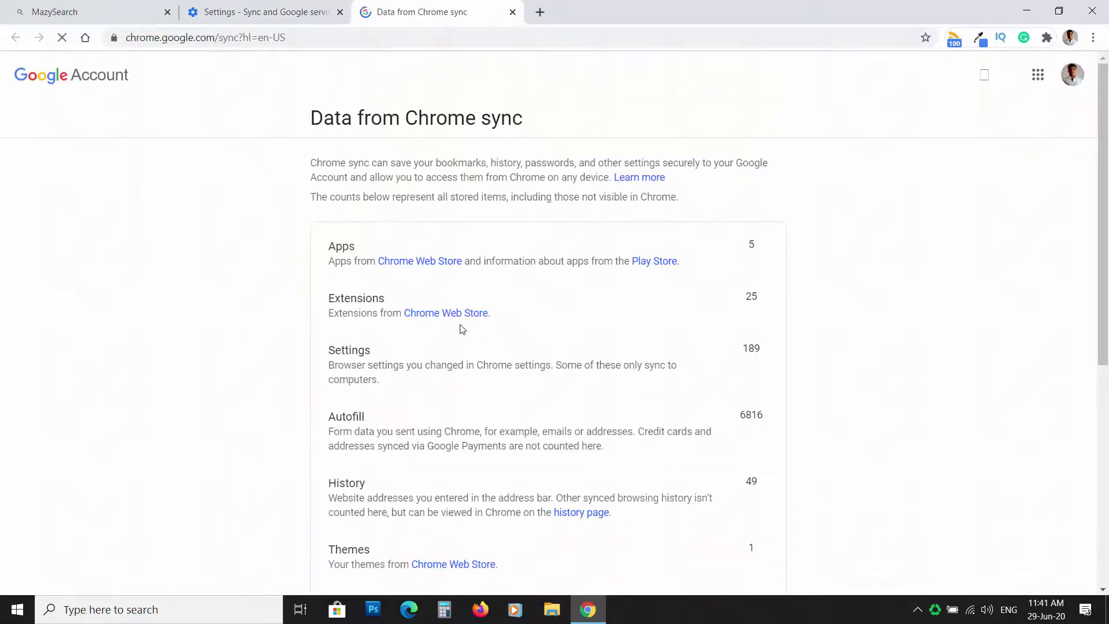
scroll(751, 285, "down", 7)
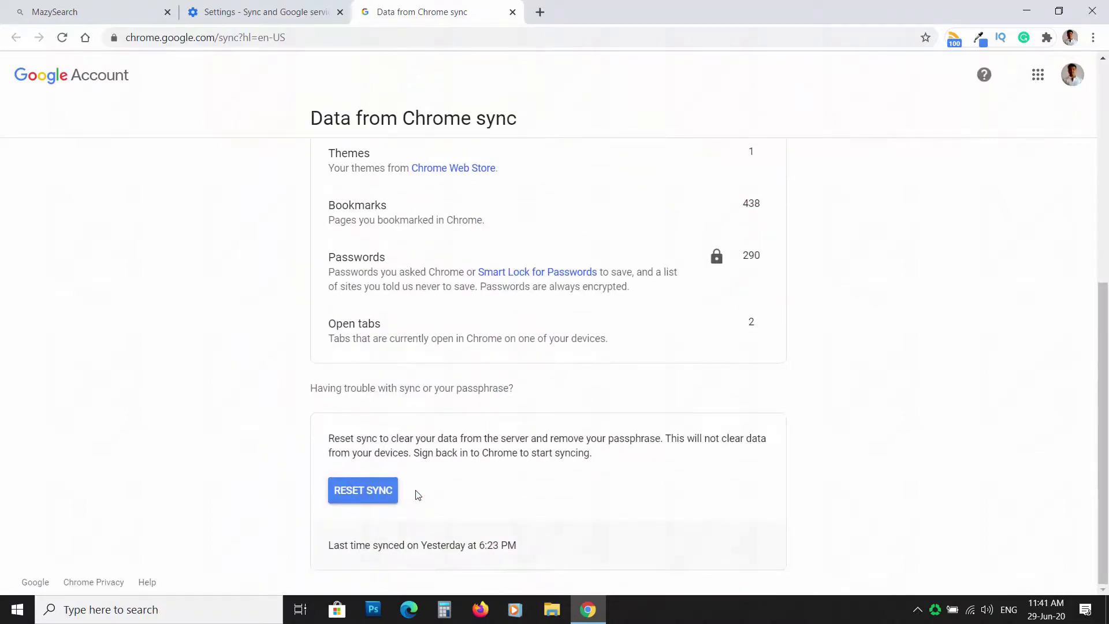
left_click(1097, 9)
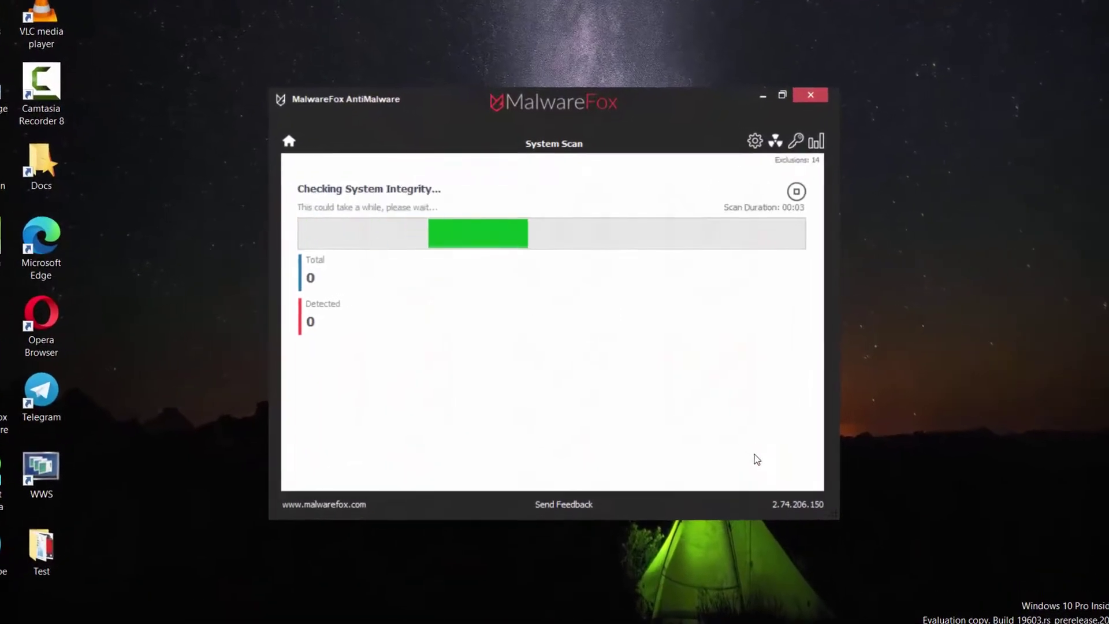